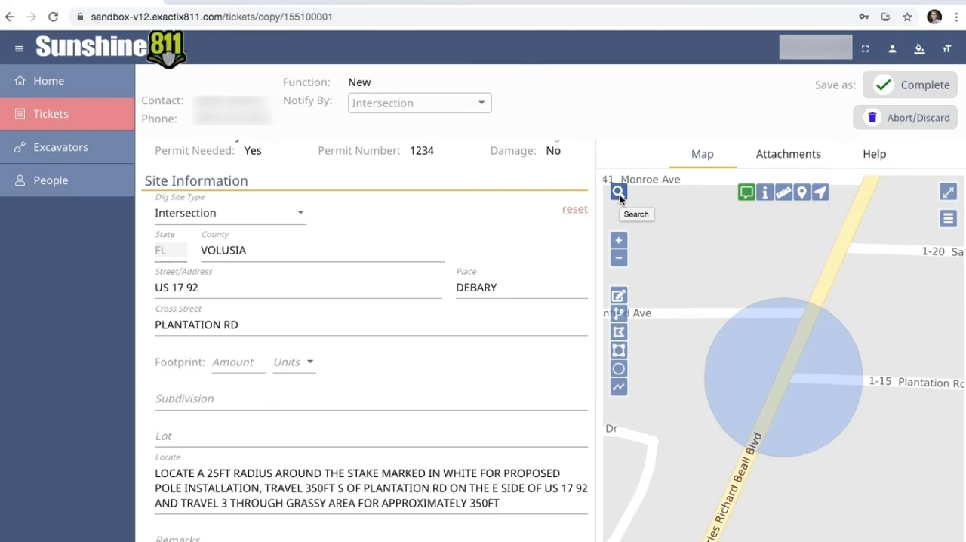
# - Search the map's streets, places and points of interest for "debary hall" and choose the Debary Hall historical monument
pyautogui.click(618, 194)
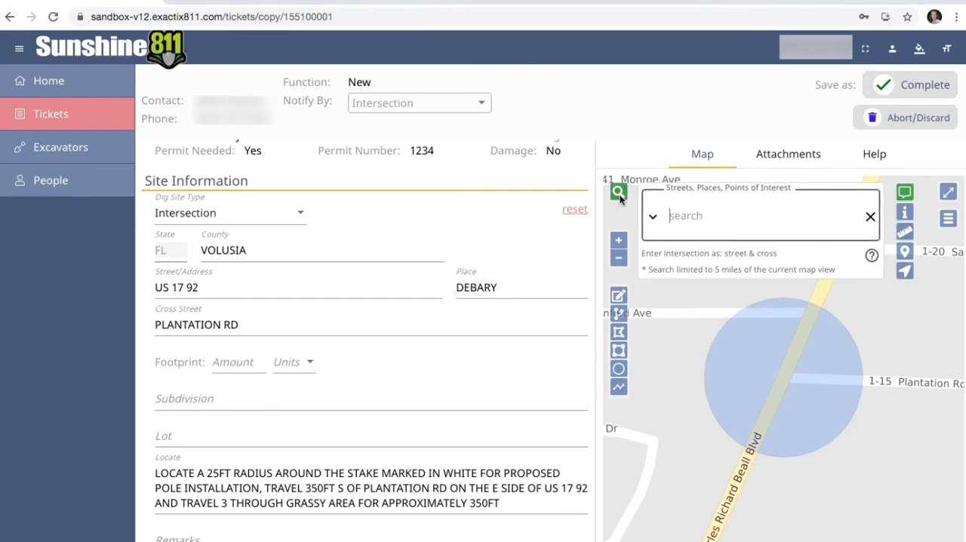
pyautogui.click(652, 218)
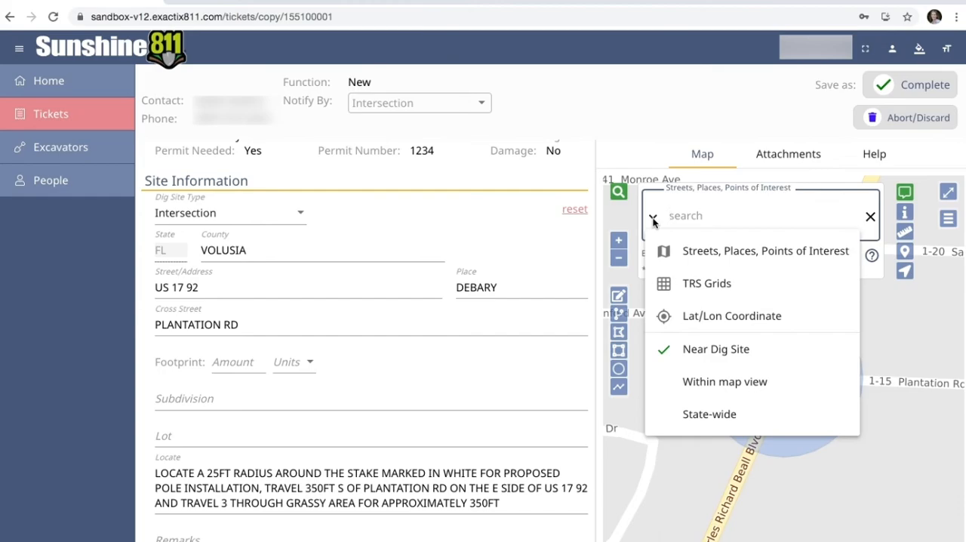
pyautogui.click(733, 257)
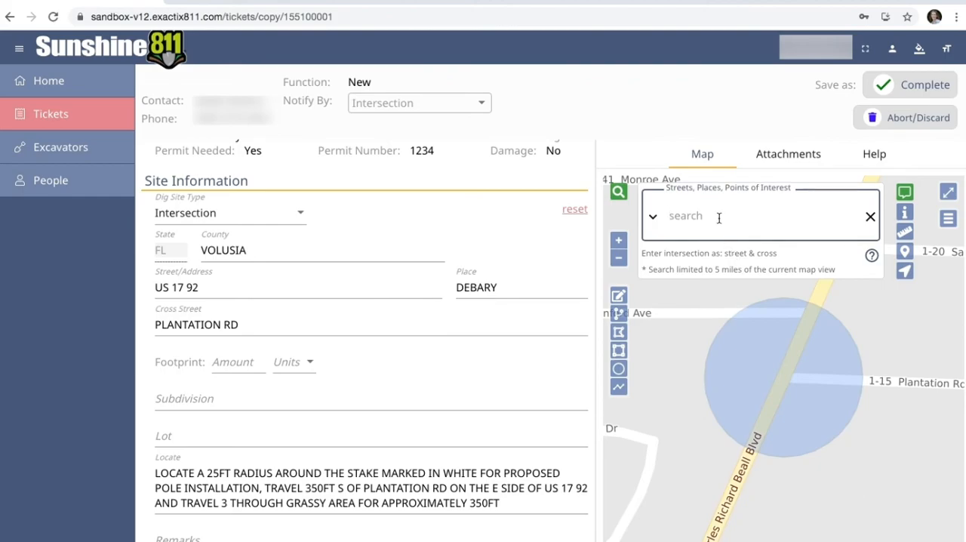
pyautogui.write('debary hall')
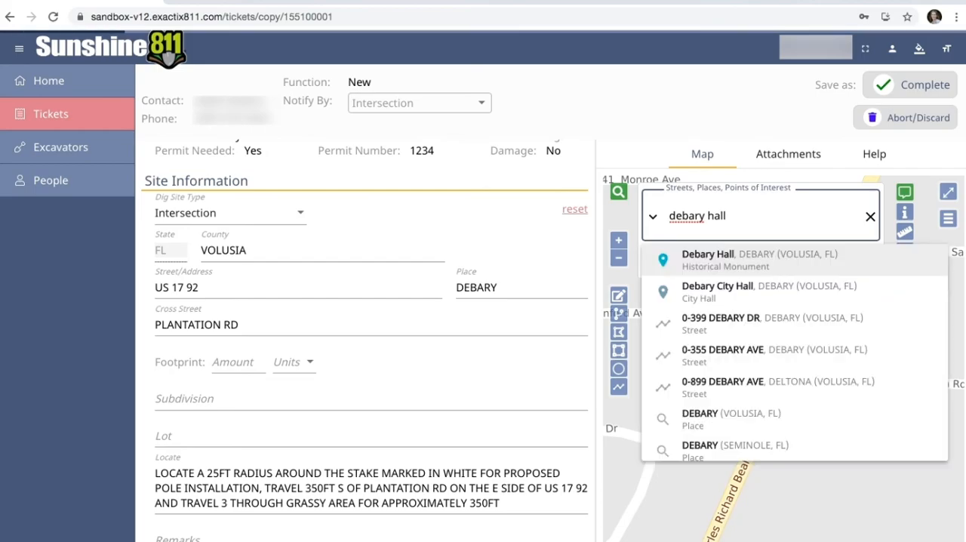
pyautogui.click(796, 257)
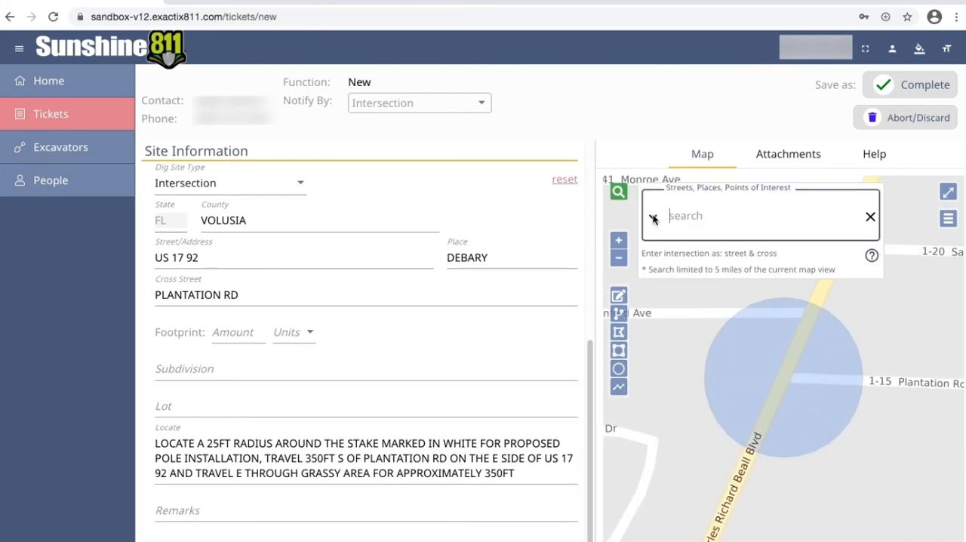
# - Switch the map search to Lat/Lon Coordinate and locate the position -81.31154, 28.87438
pyautogui.click(653, 217)
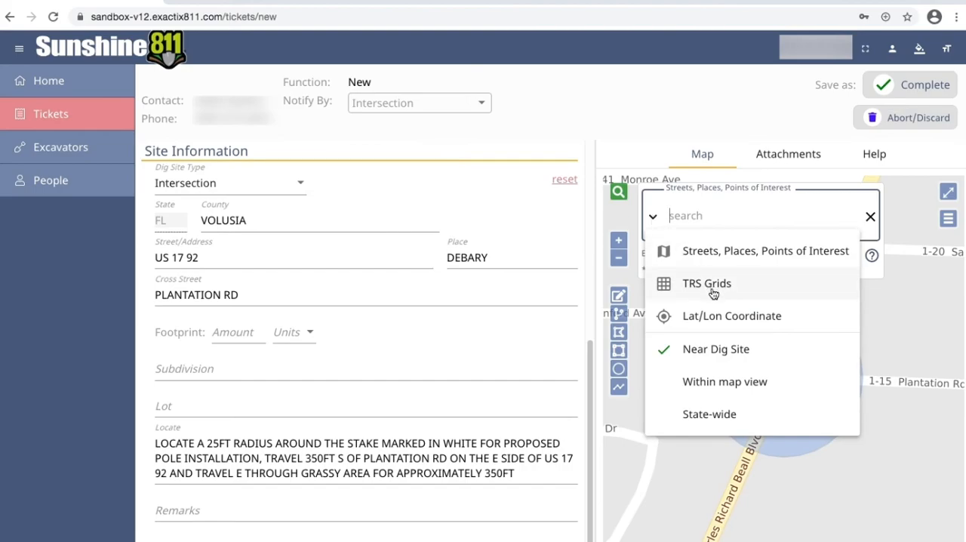
pyautogui.click(703, 317)
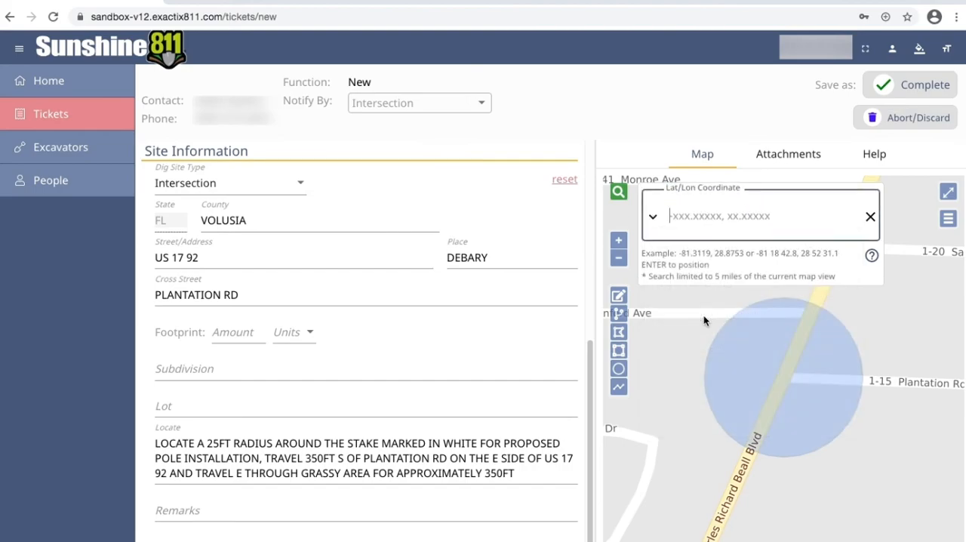
pyautogui.moveTo(703, 320)
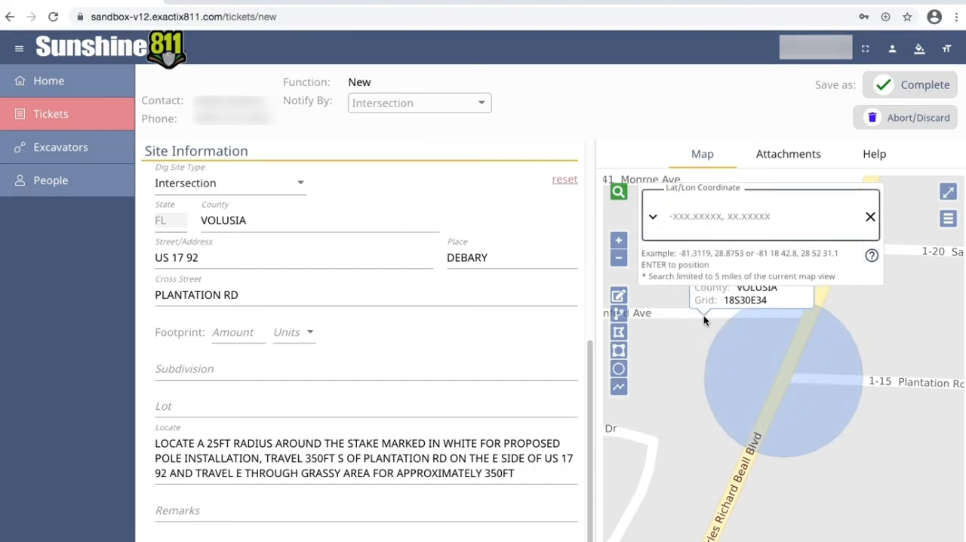
pyautogui.write('-81.')
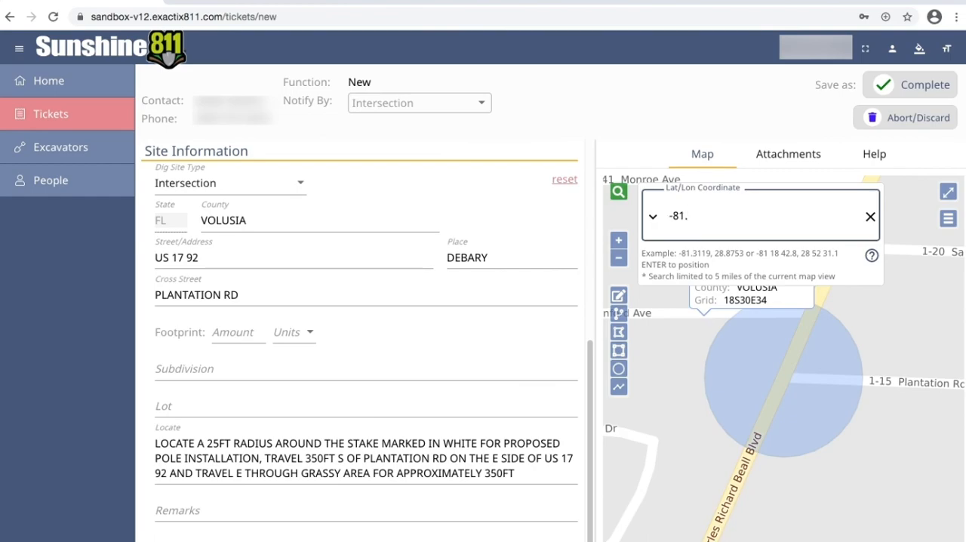
pyautogui.write('31154, 28.87')
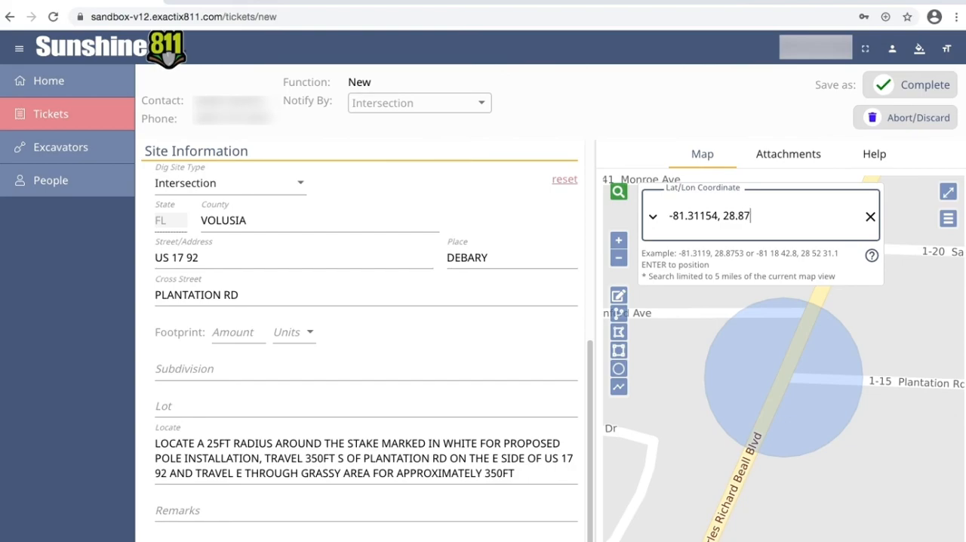
pyautogui.write('438')
pyautogui.press('Return')
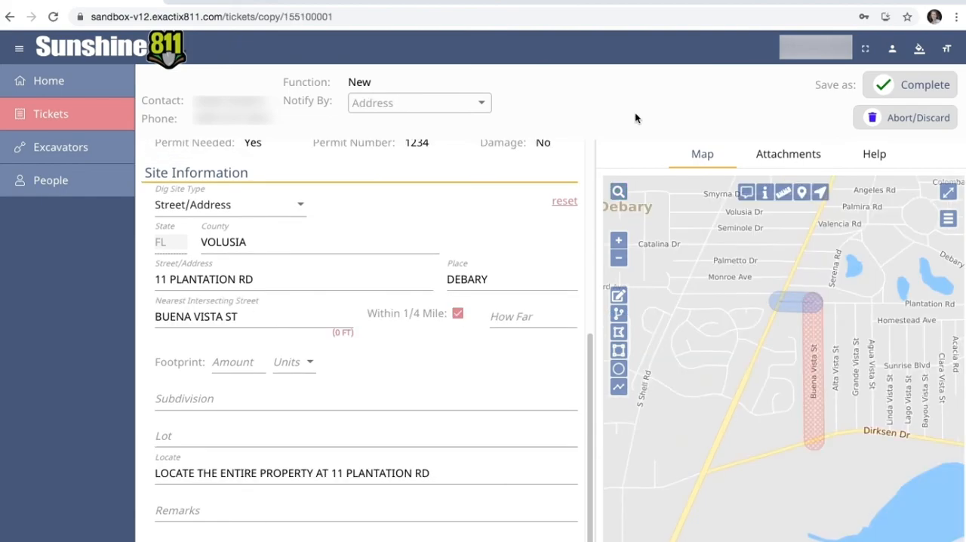
# - Zoom the map in and back out one level, and view the dig site followed by the near street
pyautogui.click(619, 241)
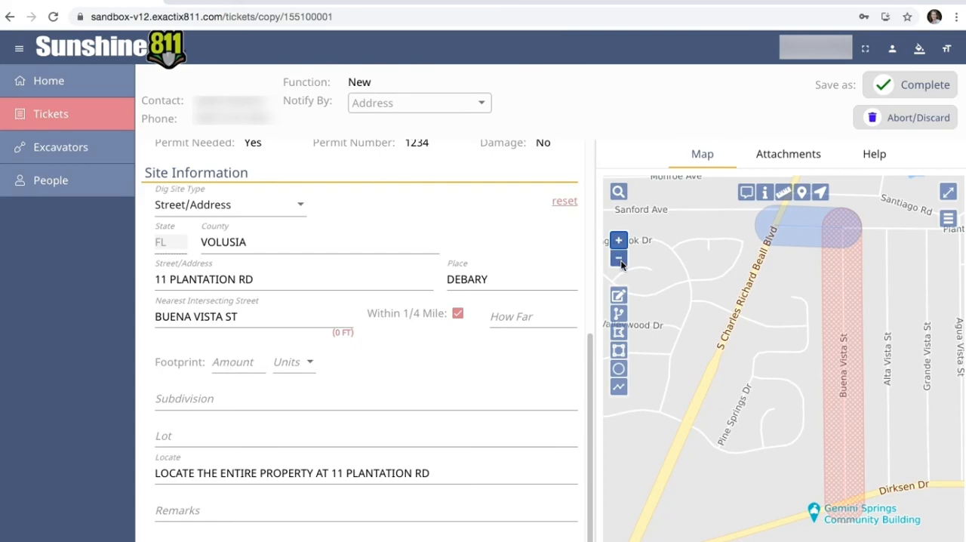
pyautogui.click(618, 259)
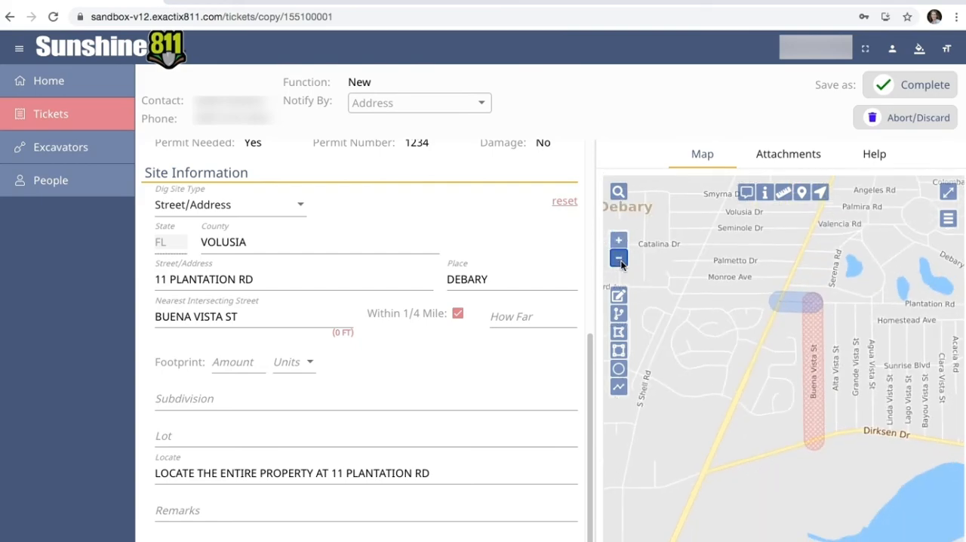
pyautogui.rightClick(655, 282)
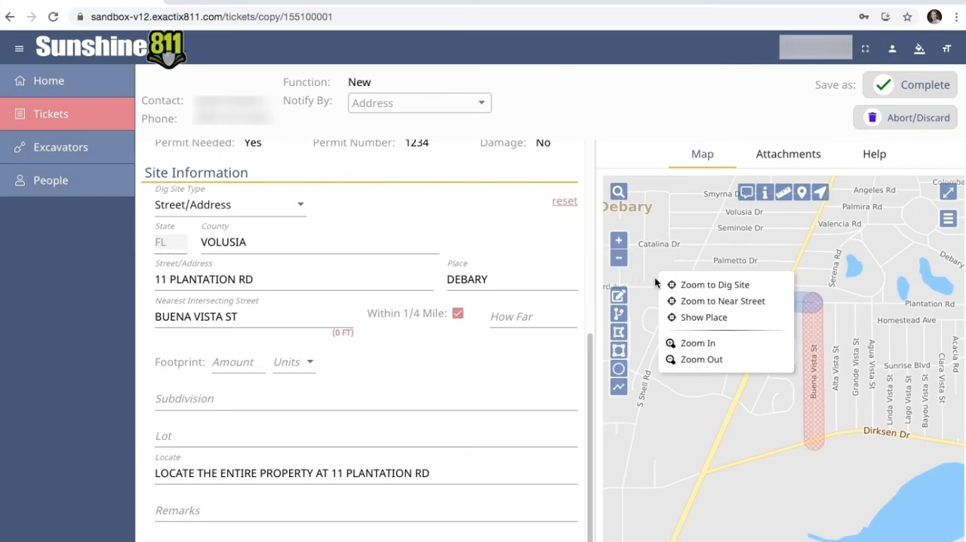
pyautogui.click(690, 284)
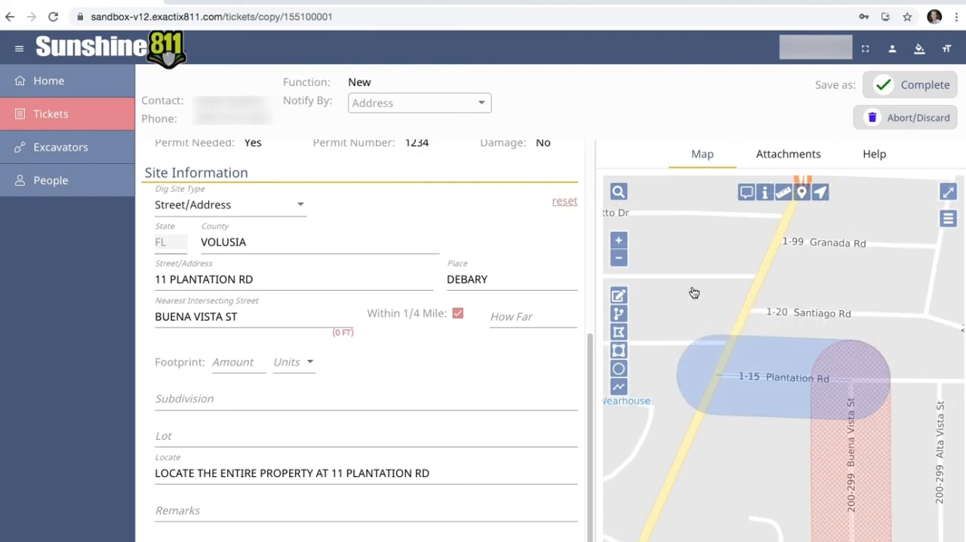
pyautogui.rightClick(692, 290)
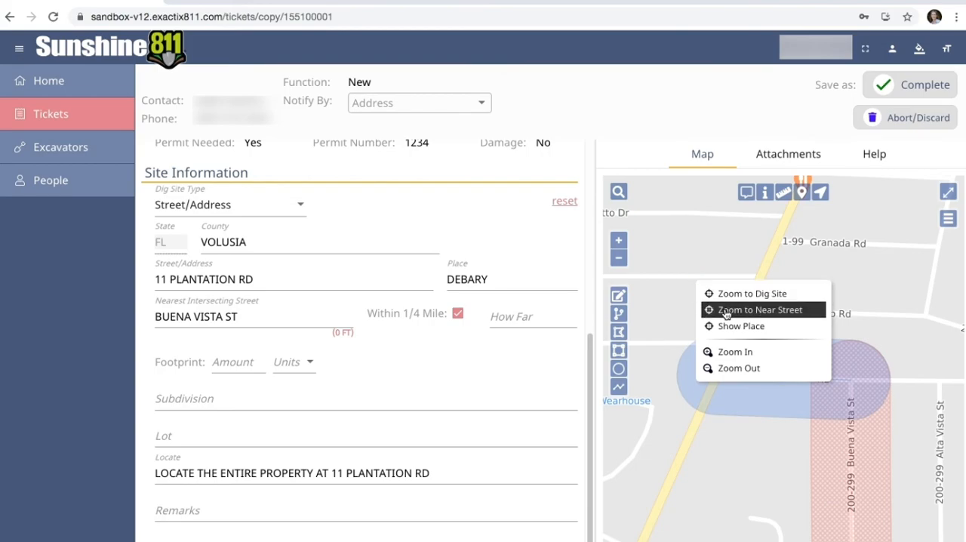
pyautogui.click(725, 311)
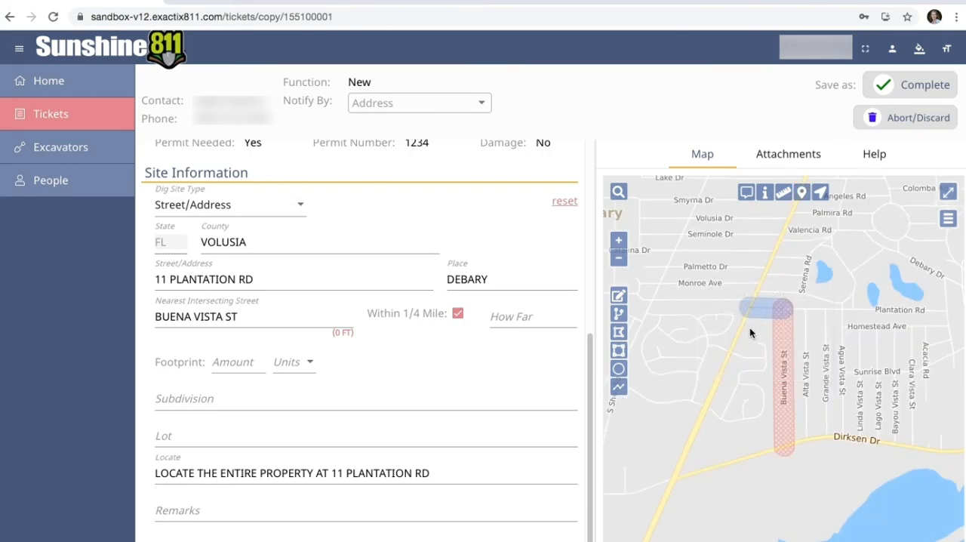
# - Show the ticket's place boundary on the map, and zoom in and back out one level
pyautogui.rightClick(749, 332)
pyautogui.click(790, 371)
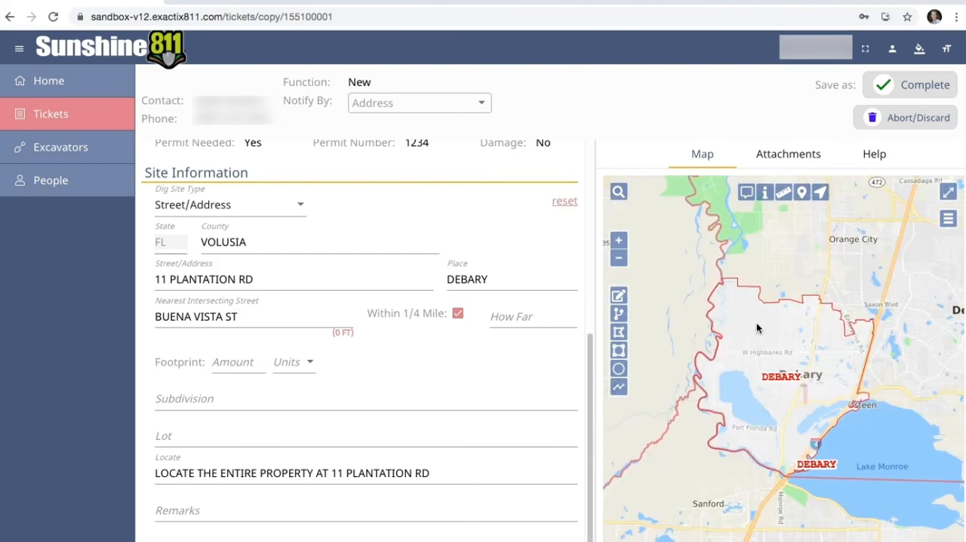
pyautogui.rightClick(757, 328)
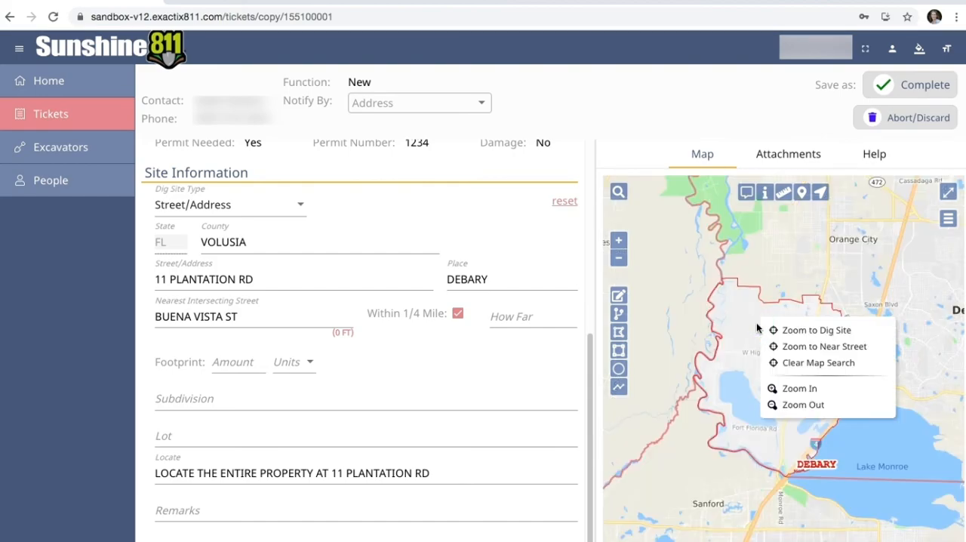
pyautogui.click(801, 391)
pyautogui.rightClick(769, 370)
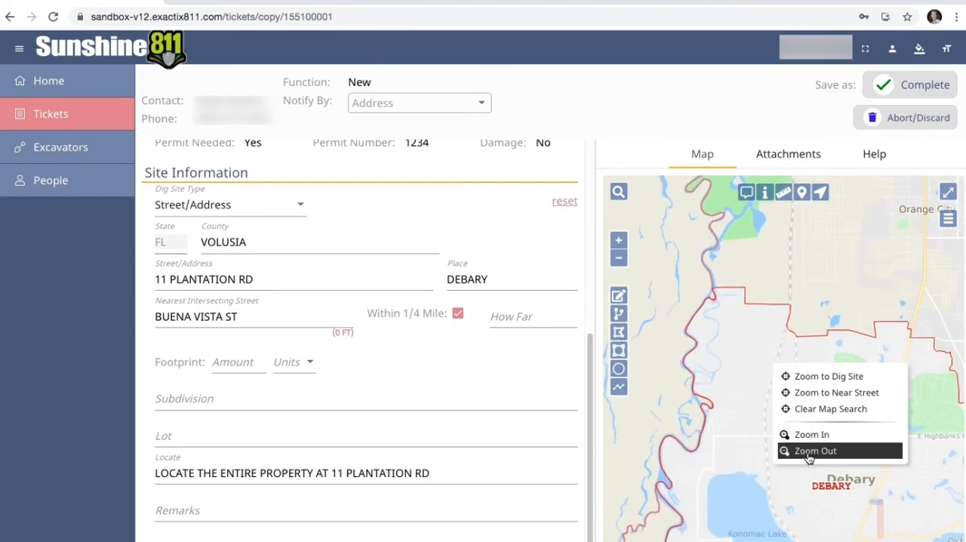
pyautogui.click(808, 451)
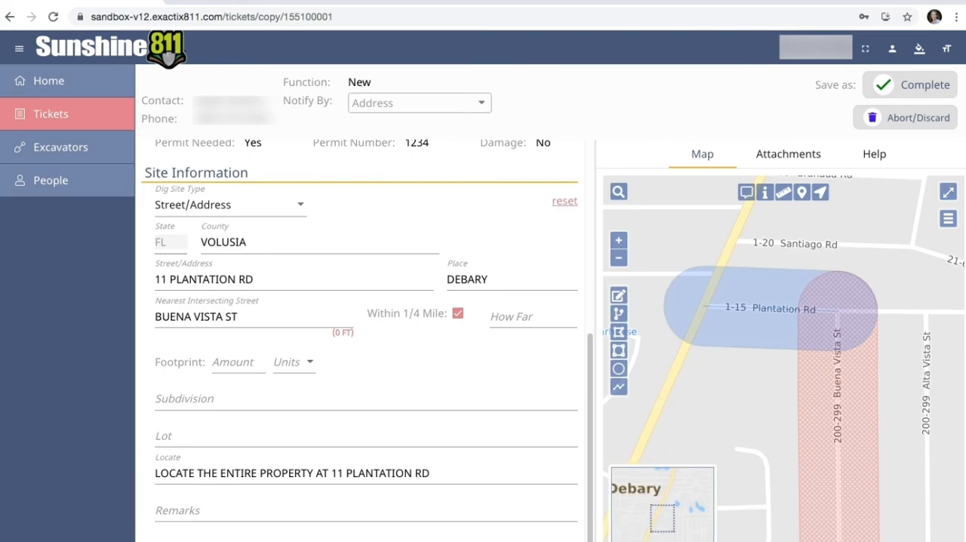
# - Shift the map view slightly using the overview map, and toggle the map to full screen and back
pyautogui.moveTo(659, 520)
pyautogui.mouseDown()
pyautogui.moveTo(675, 520)
pyautogui.moveTo(679, 532)
pyautogui.moveTo(663, 537)
pyautogui.moveTo(662, 520)
pyautogui.mouseUp()
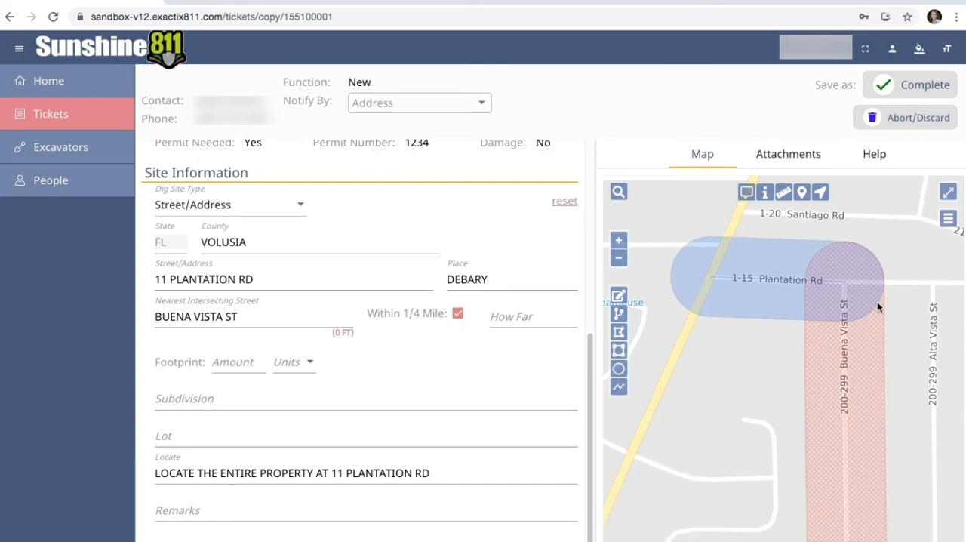
pyautogui.click(947, 193)
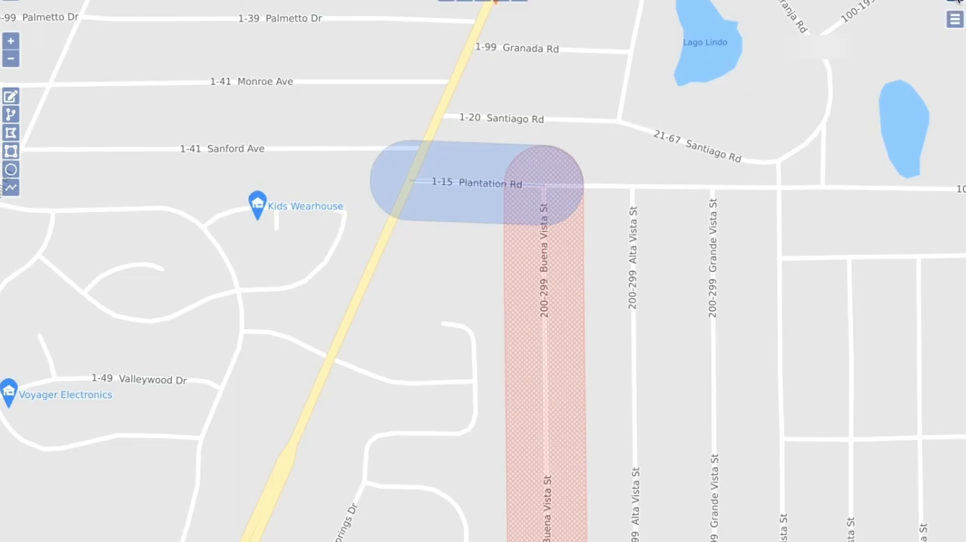
pyautogui.click(955, 3)
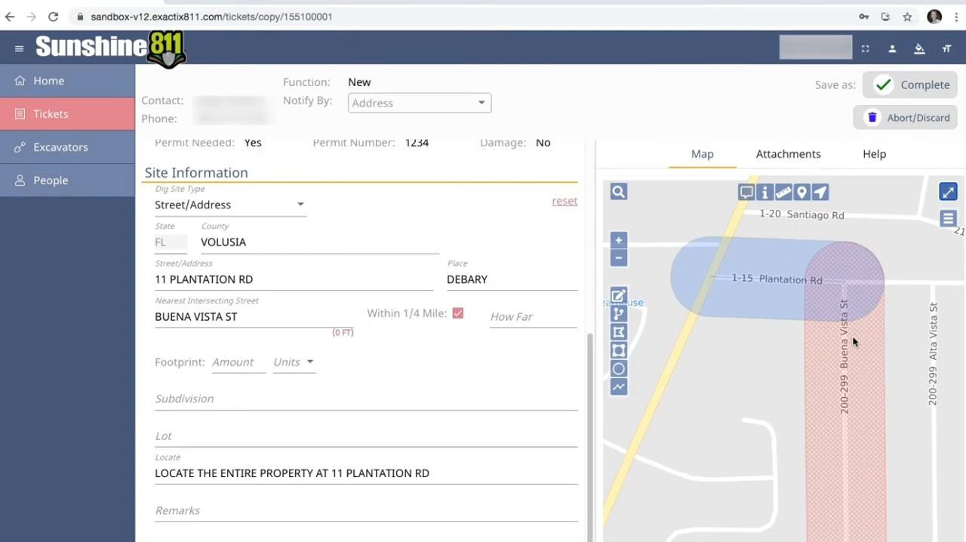
# - Show satellite imagery as the map background and return to the map layer options
pyautogui.click(947, 221)
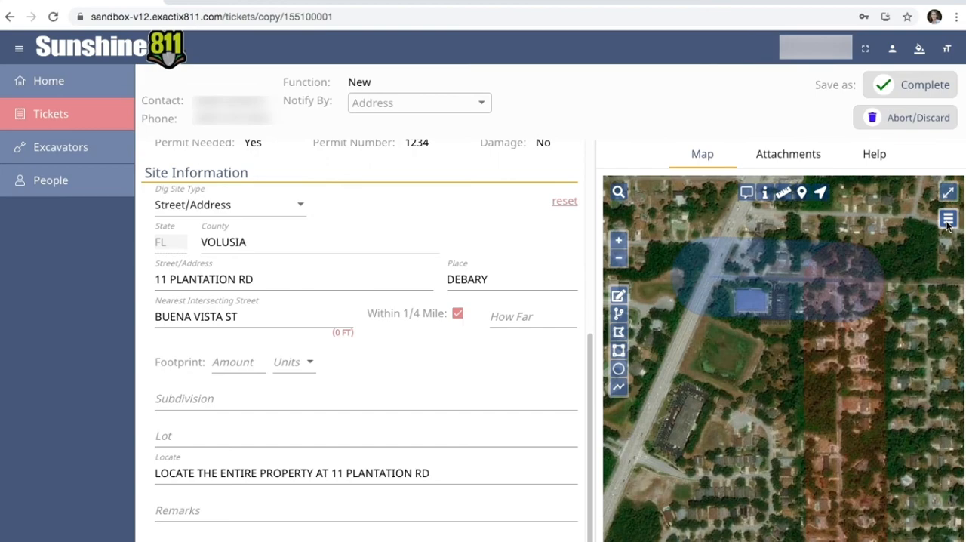
pyautogui.click(947, 219)
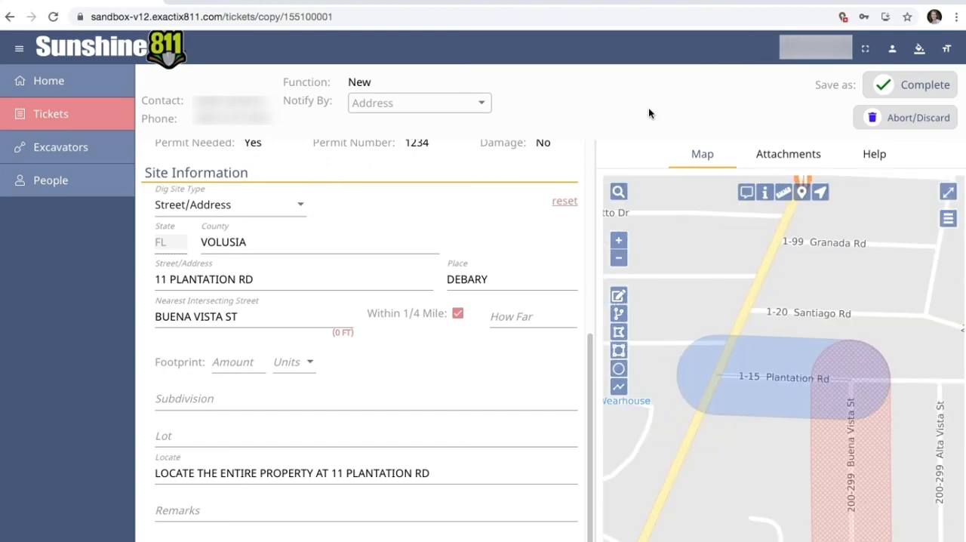
# - Turn on map features at the cursor position and inspect the area just north of Santiago Rd
pyautogui.click(746, 193)
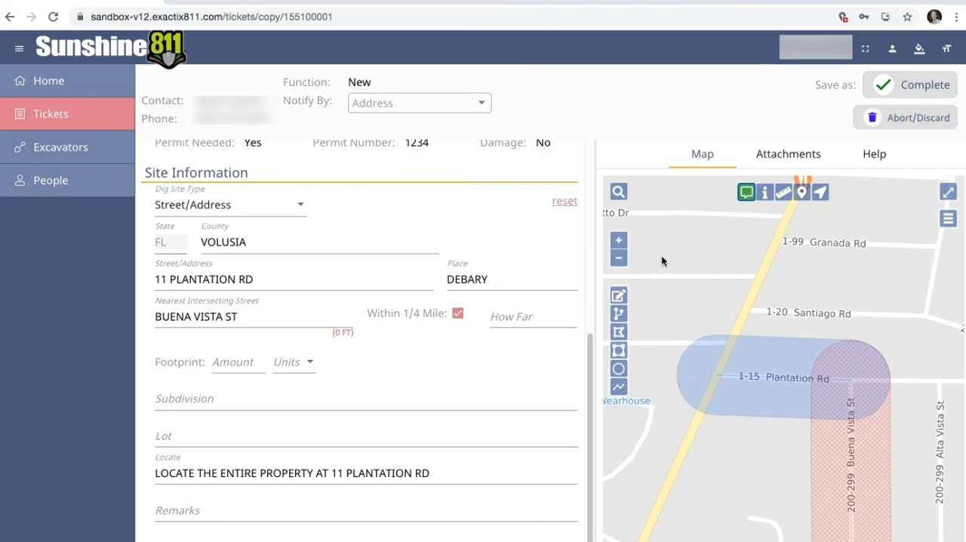
pyautogui.moveTo(661, 260)
pyautogui.moveTo(804, 279)
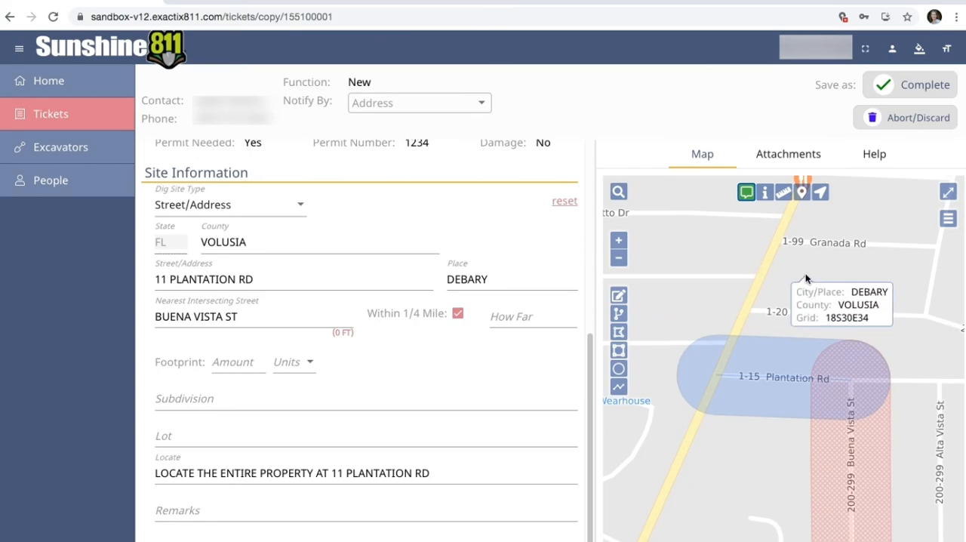
# - Look up the location information for a point northwest of the dig site, dismiss it and end the information tool
pyautogui.click(765, 193)
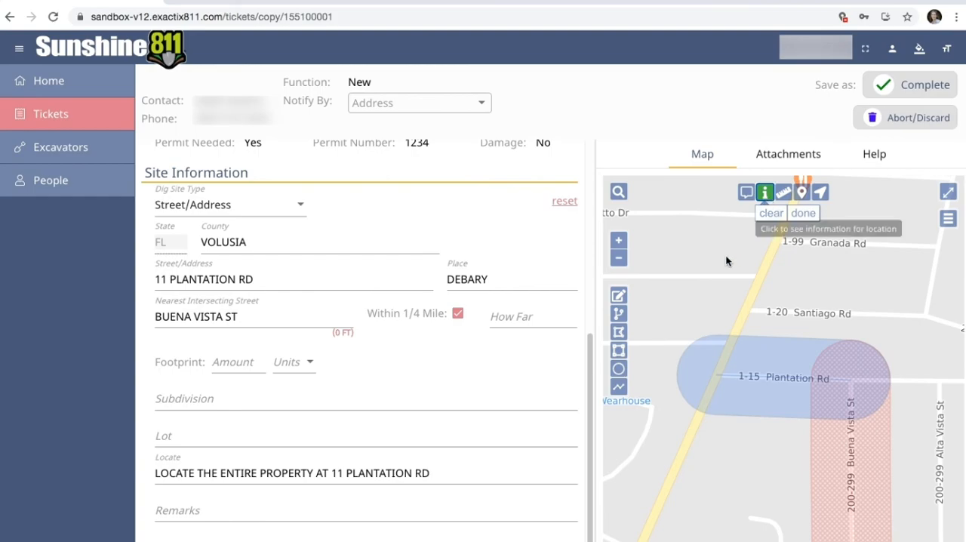
pyautogui.click(680, 306)
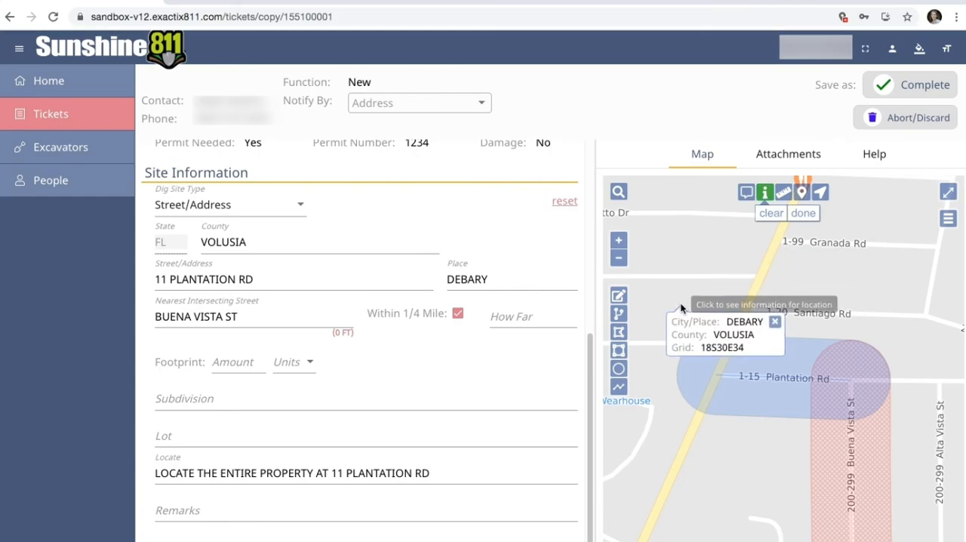
pyautogui.click(776, 322)
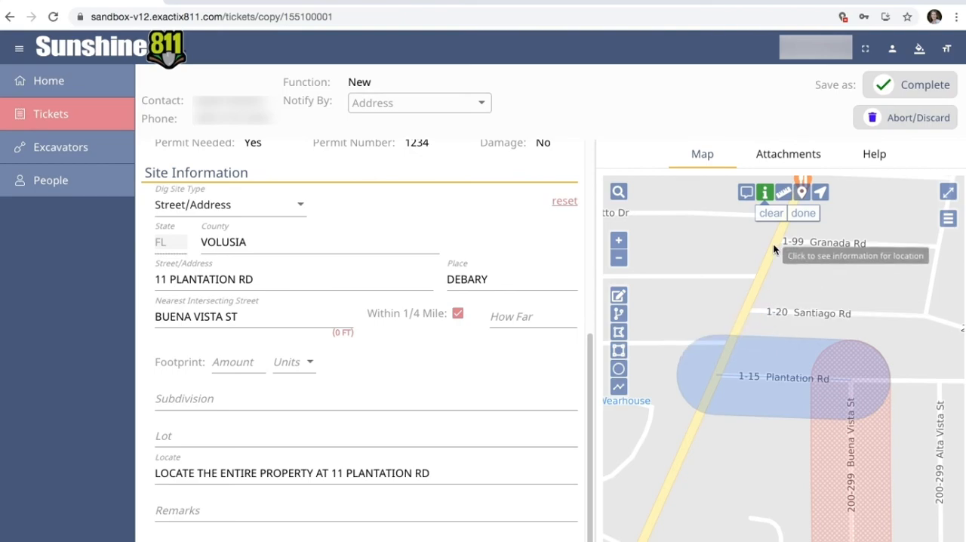
pyautogui.click(798, 213)
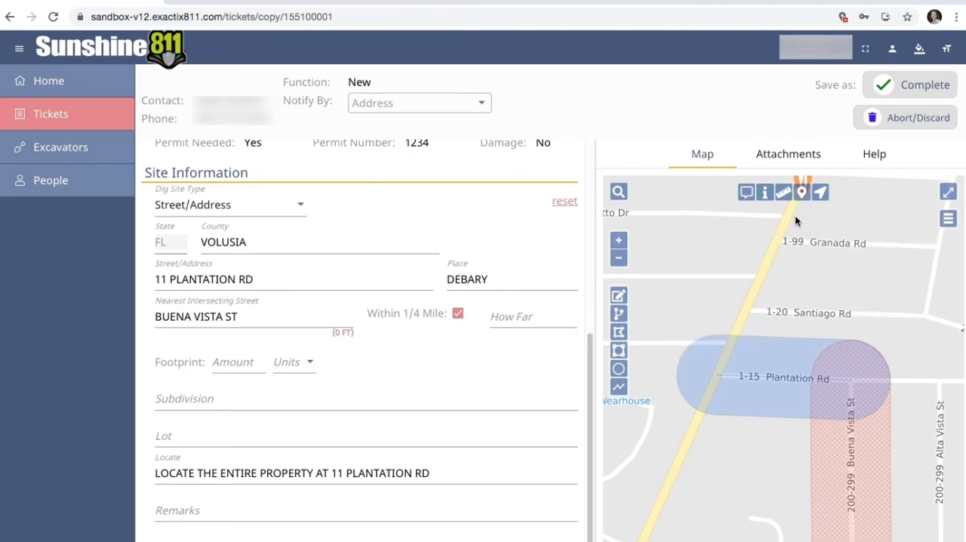
# - Measure the distance along Plantation Rd from the highway to Buena Vista St and on south down Buena Vista St
pyautogui.click(783, 194)
pyautogui.click(719, 374)
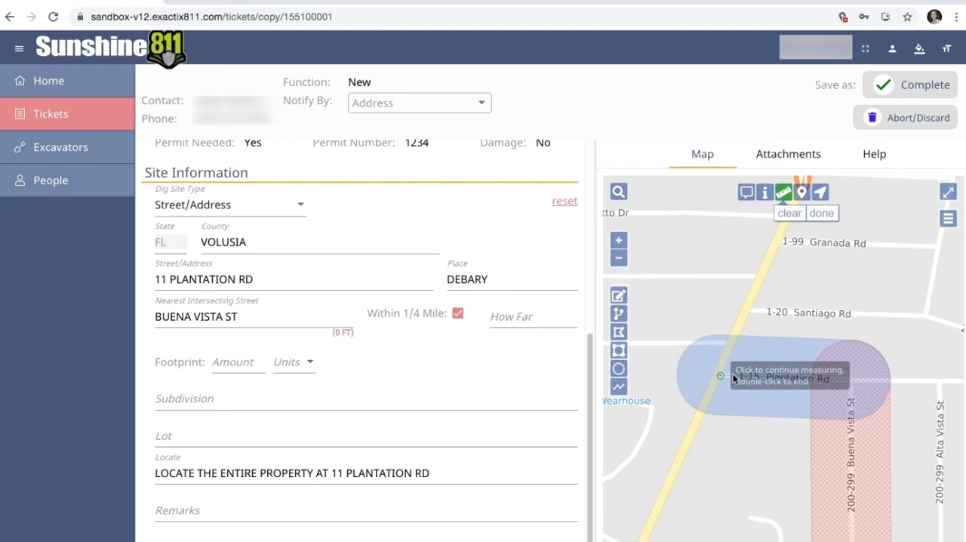
pyautogui.click(852, 377)
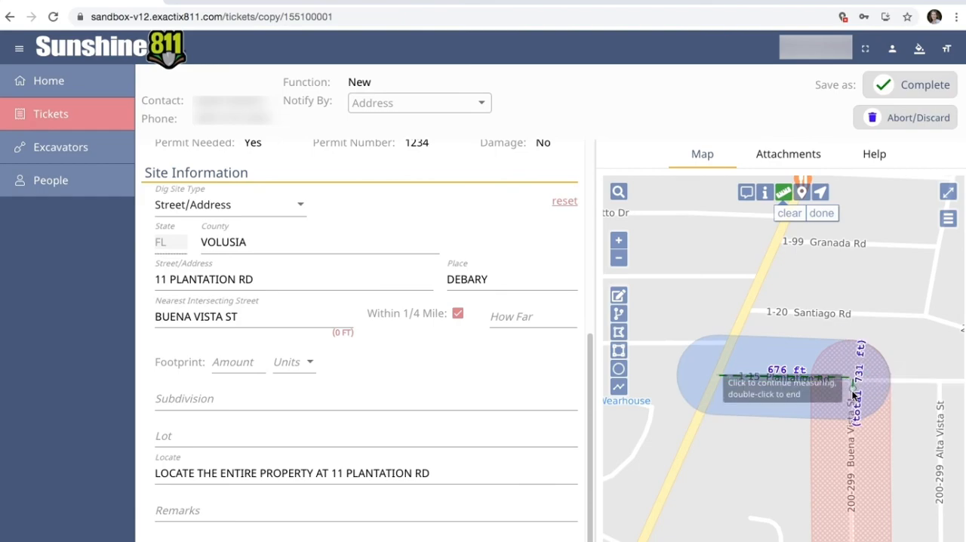
pyautogui.doubleClick(853, 519)
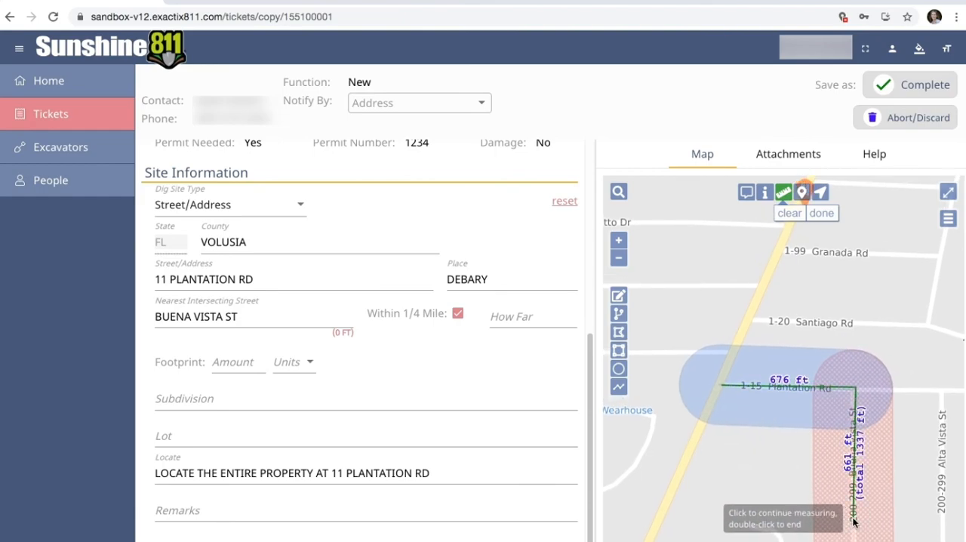
# - End measuring, place push pins along Plantation Rd at the highway and Buena Vista St and farther south on Buena Vista St, and finish pinning
pyautogui.click(822, 214)
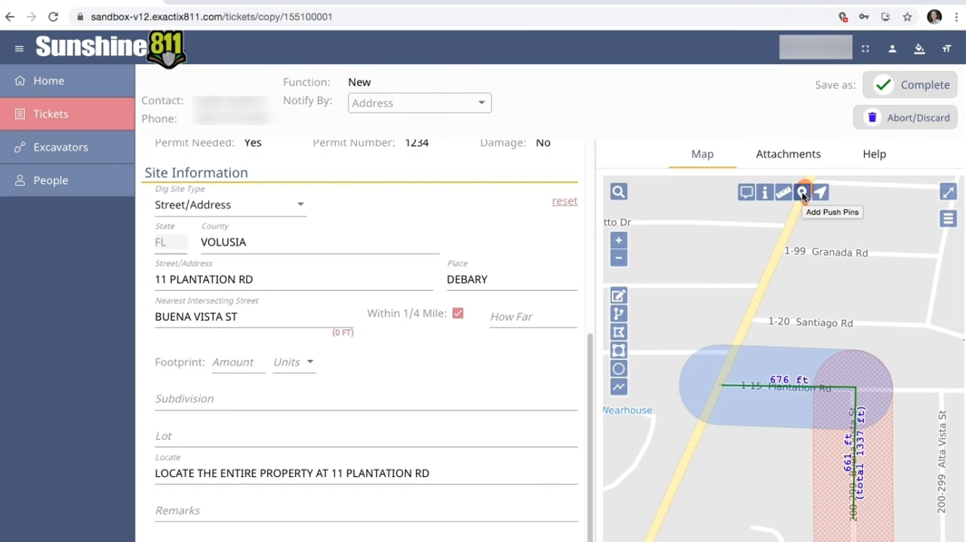
pyautogui.click(801, 192)
pyautogui.click(724, 382)
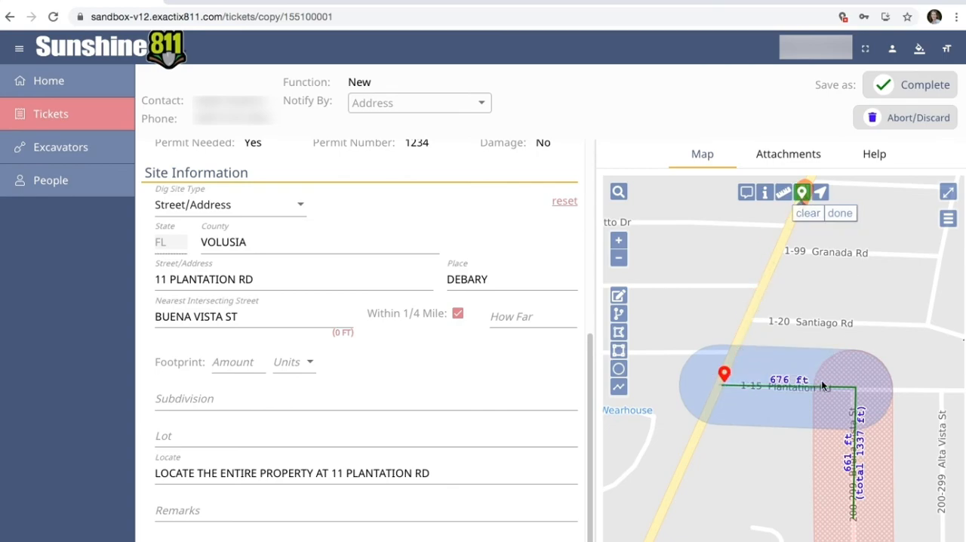
pyautogui.click(850, 385)
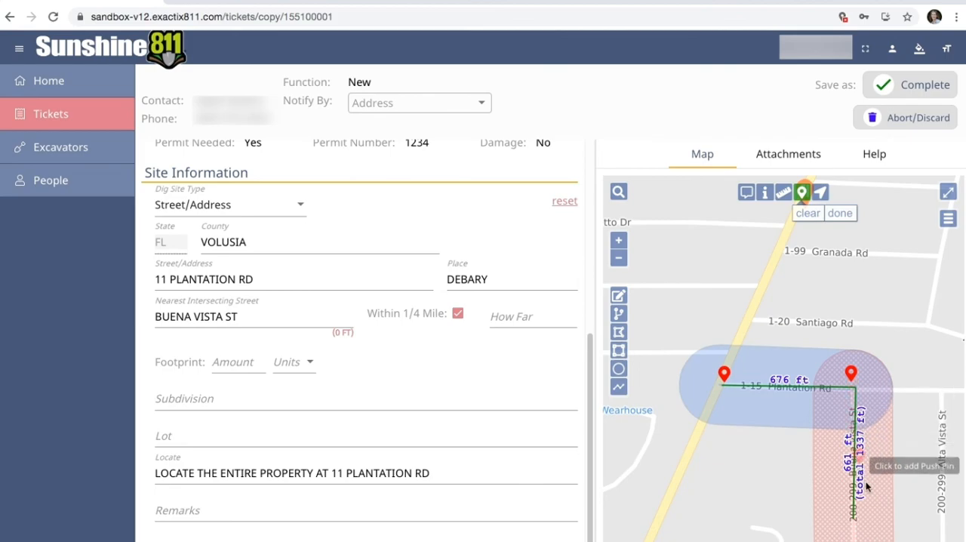
pyautogui.click(855, 519)
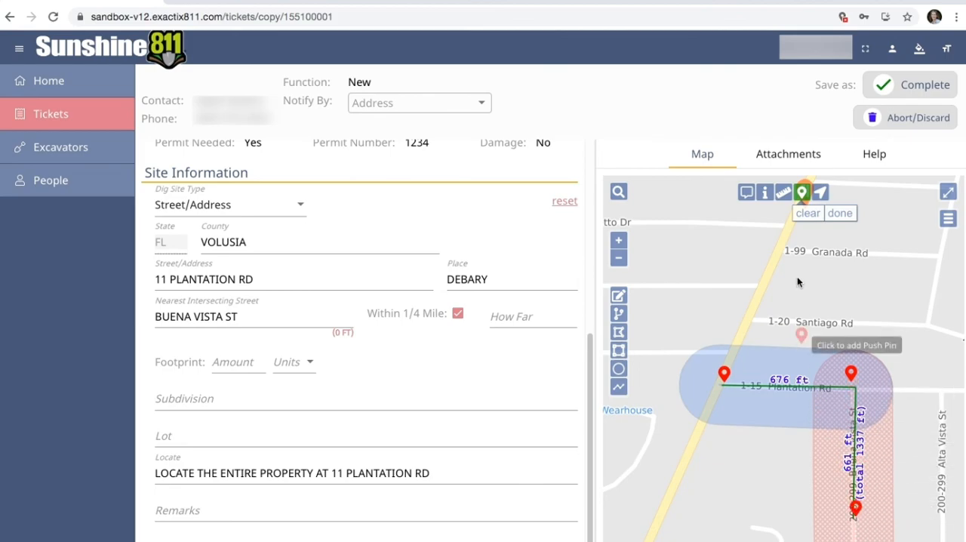
pyautogui.click(835, 213)
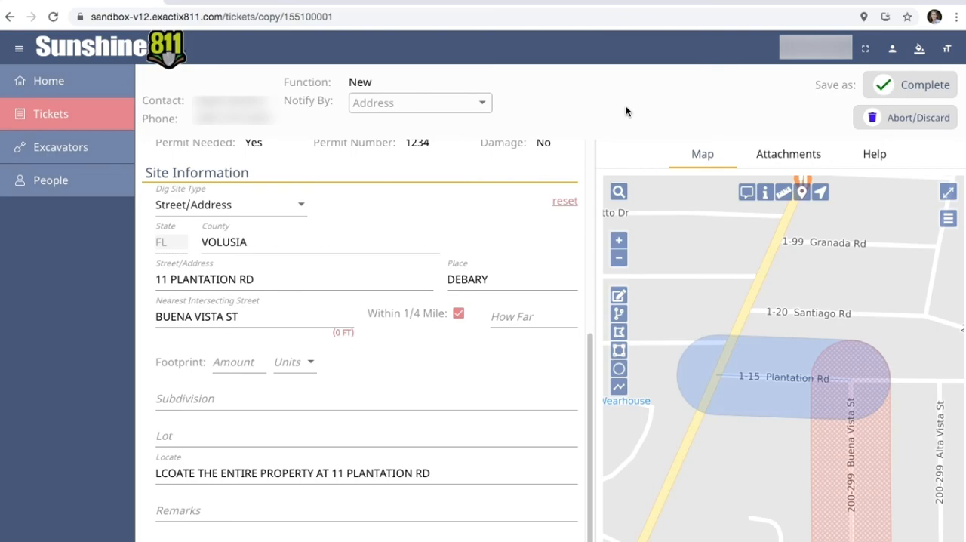
# - Save the manually drawn dig site along Plantation Rd between the highway and Buena Vista St
pyautogui.click(824, 194)
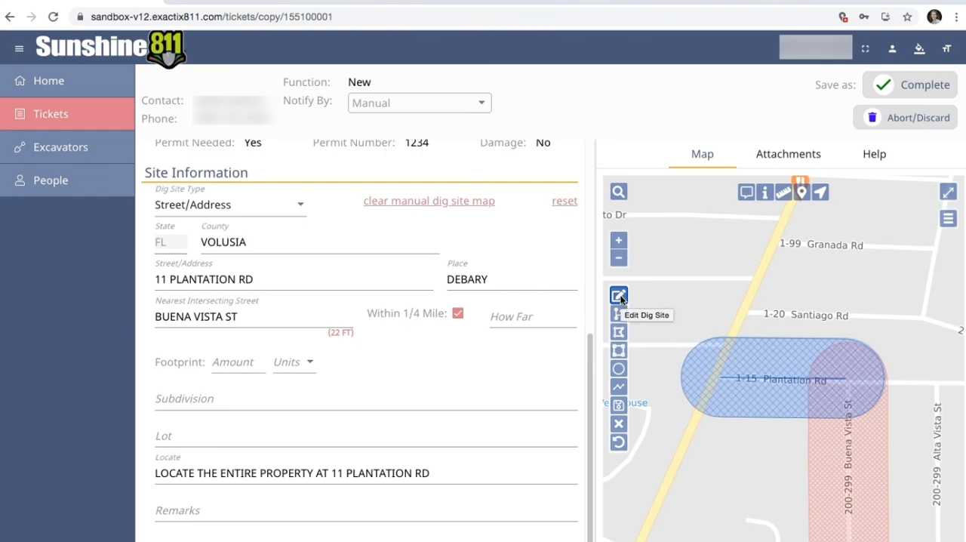
pyautogui.click(619, 406)
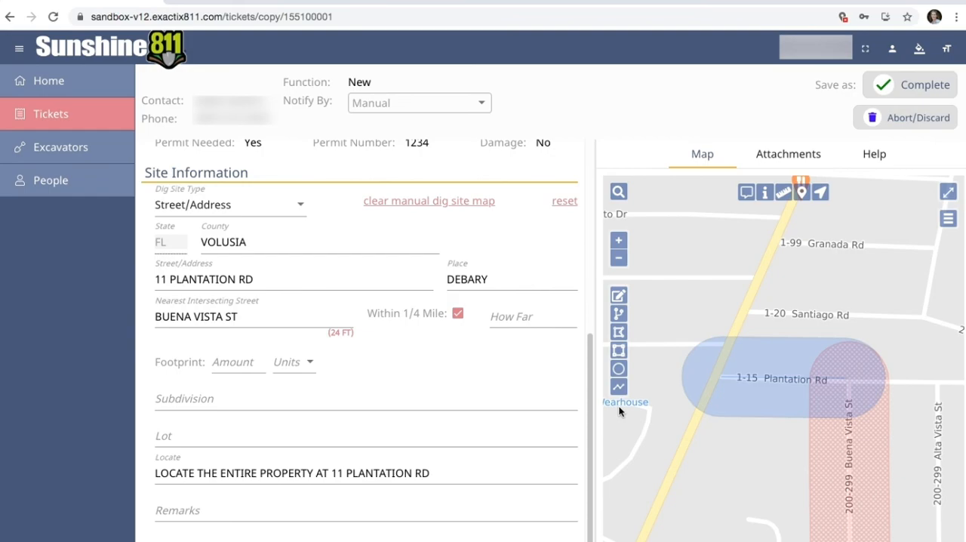
# - Draw a trial buffered line along Plantation Rd to Buena Vista St and cancel it, and undo a second trial line
pyautogui.click(618, 387)
pyautogui.click(717, 381)
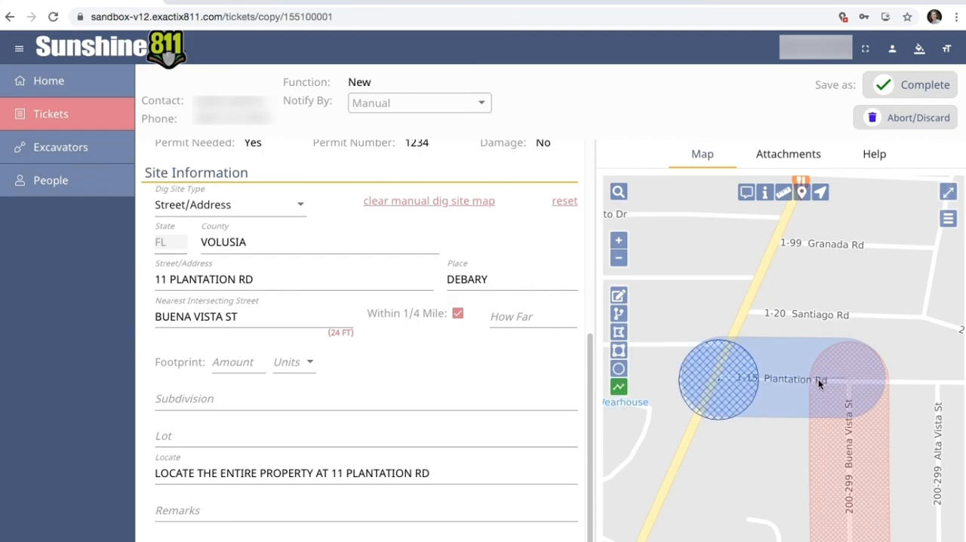
pyautogui.doubleClick(863, 382)
pyautogui.click(618, 423)
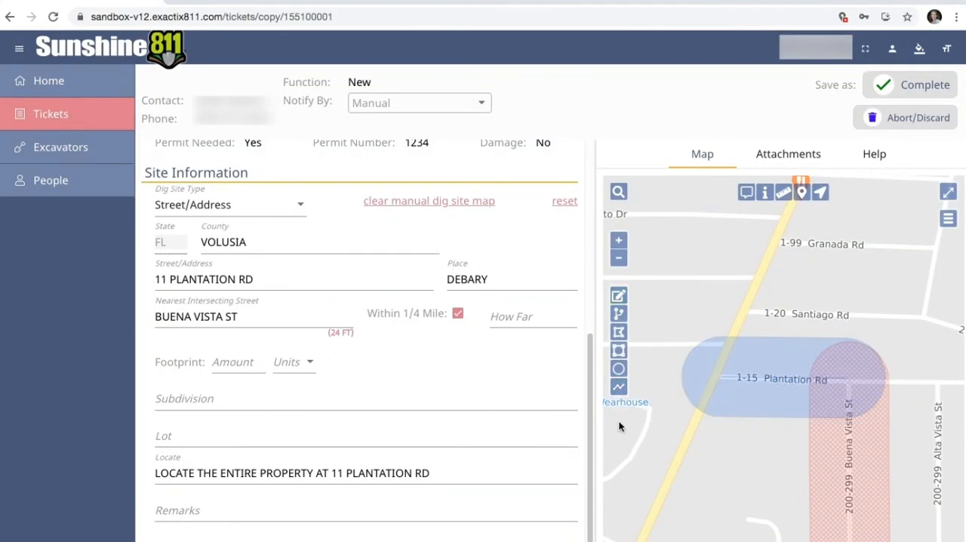
pyautogui.click(722, 375)
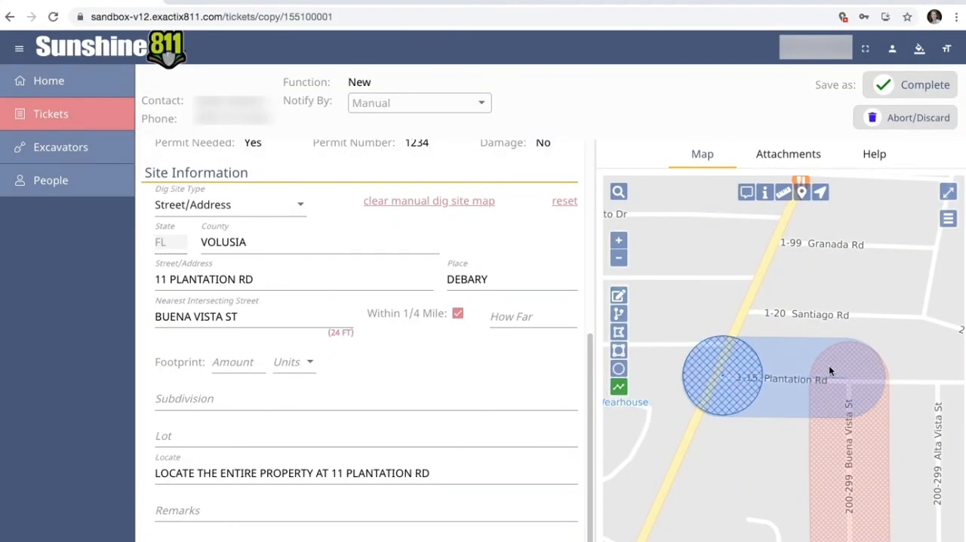
pyautogui.doubleClick(857, 380)
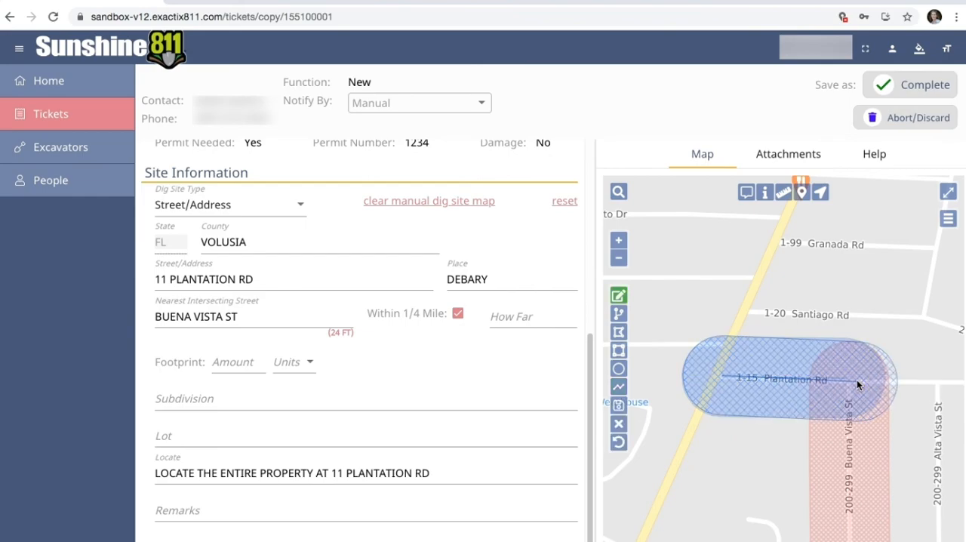
pyautogui.click(618, 443)
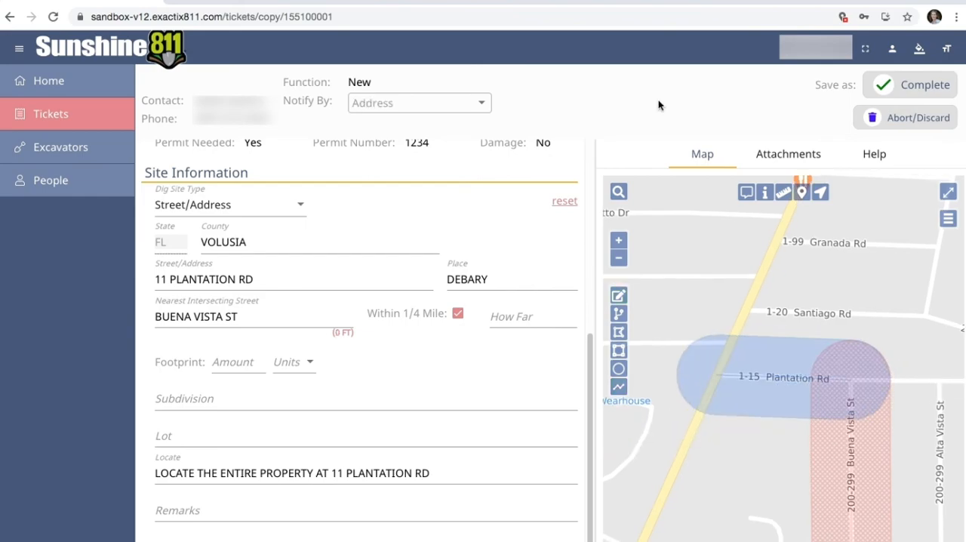
# - Buffer the Plantation Rd street segments from Buena Vista St east past Alta Vista St as the dig site
pyautogui.click(619, 314)
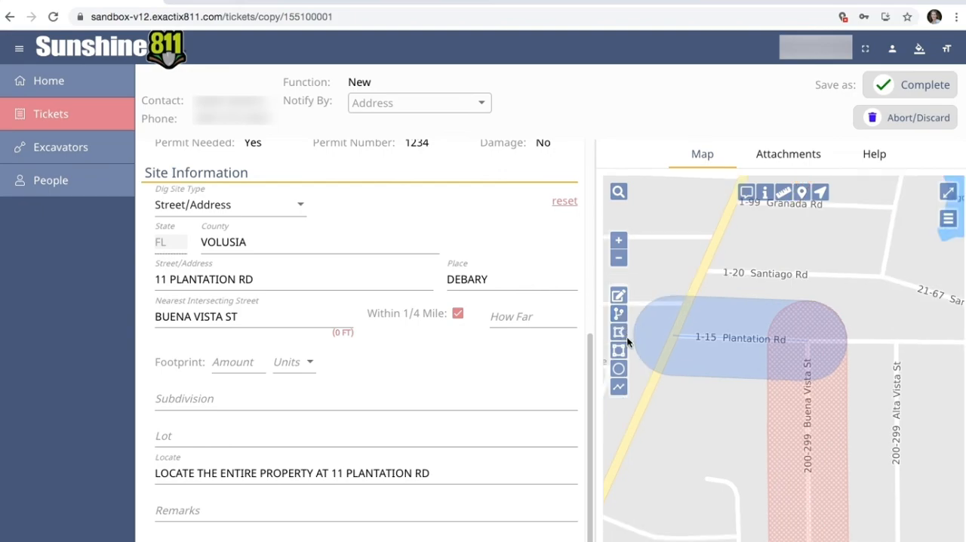
pyautogui.click(619, 314)
pyautogui.doubleClick(860, 341)
pyautogui.moveTo(872, 396); pyautogui.dragTo(749, 398)
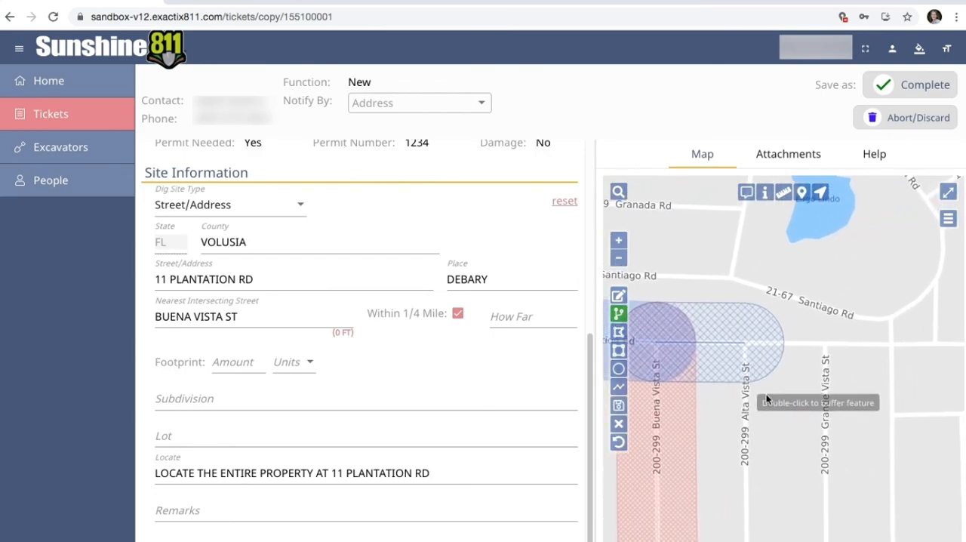
pyautogui.doubleClick(802, 343)
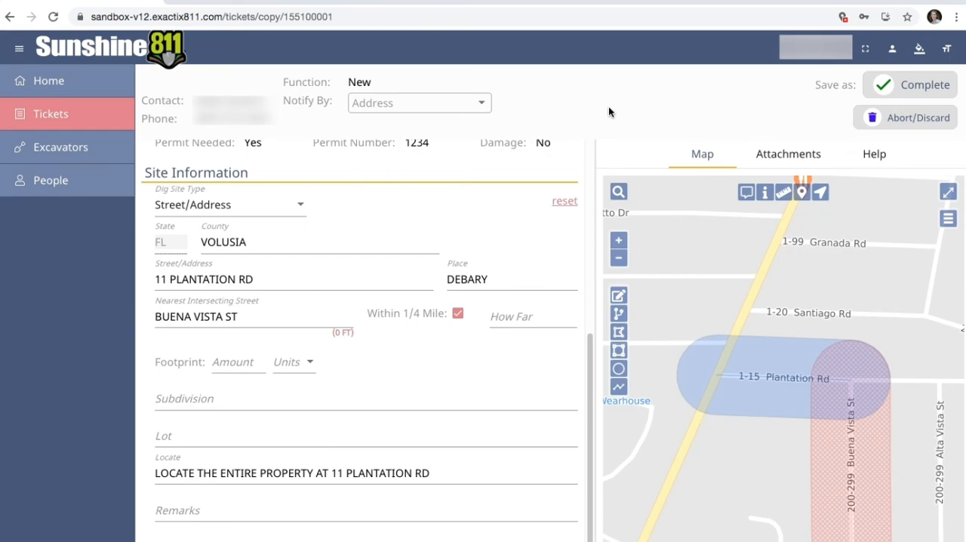
# - Draw a four-corner polygon south of Plantation Rd between the highway and Buena Vista St, with sides about 741, 979 and 667 ft
pyautogui.click(617, 333)
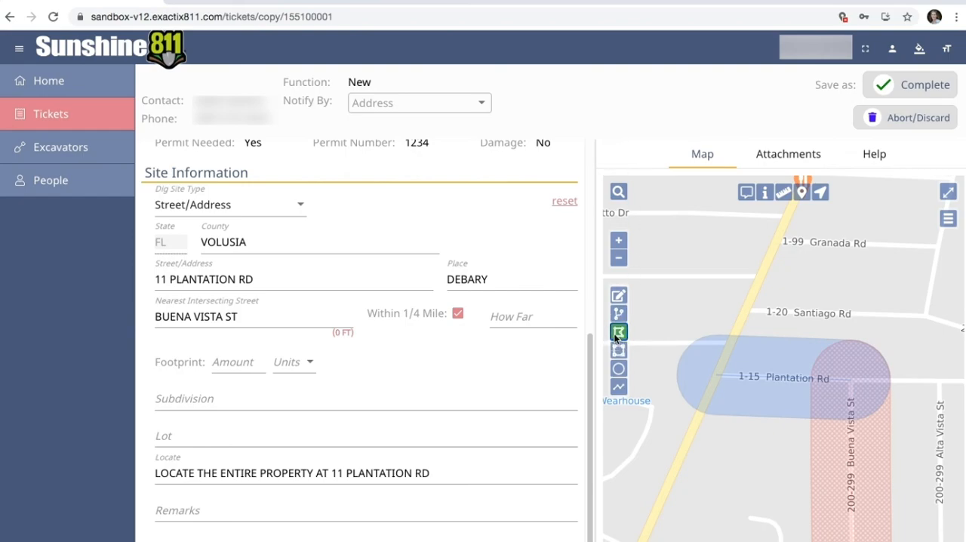
pyautogui.click(716, 376)
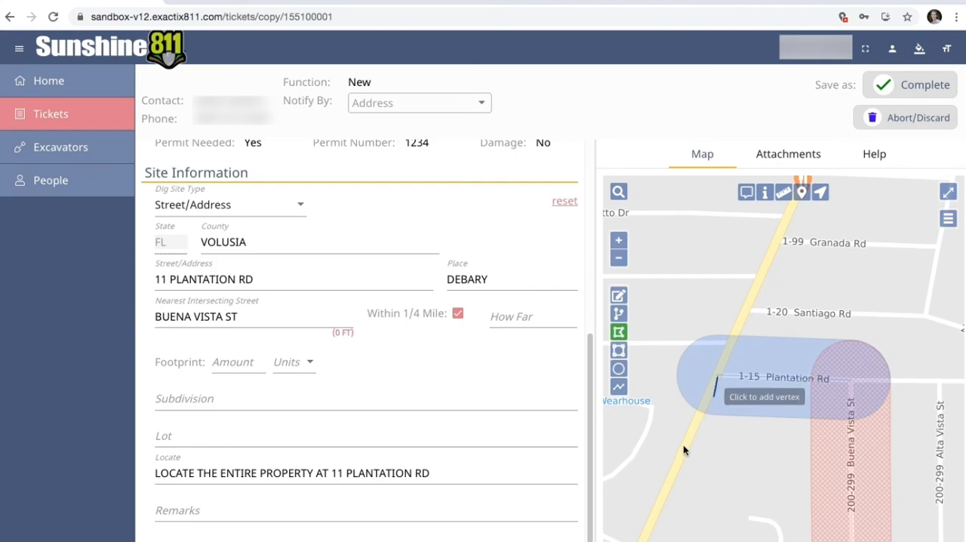
pyautogui.click(657, 509)
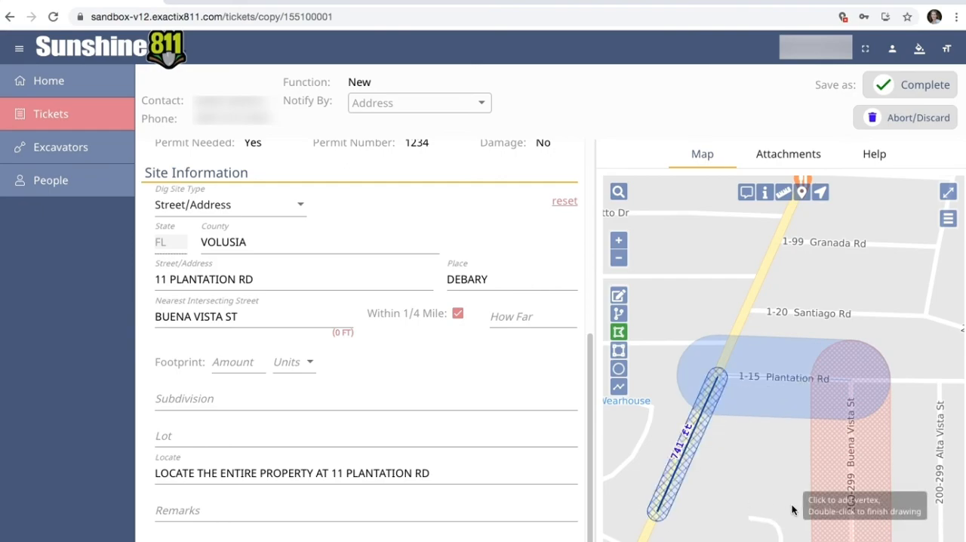
pyautogui.click(851, 516)
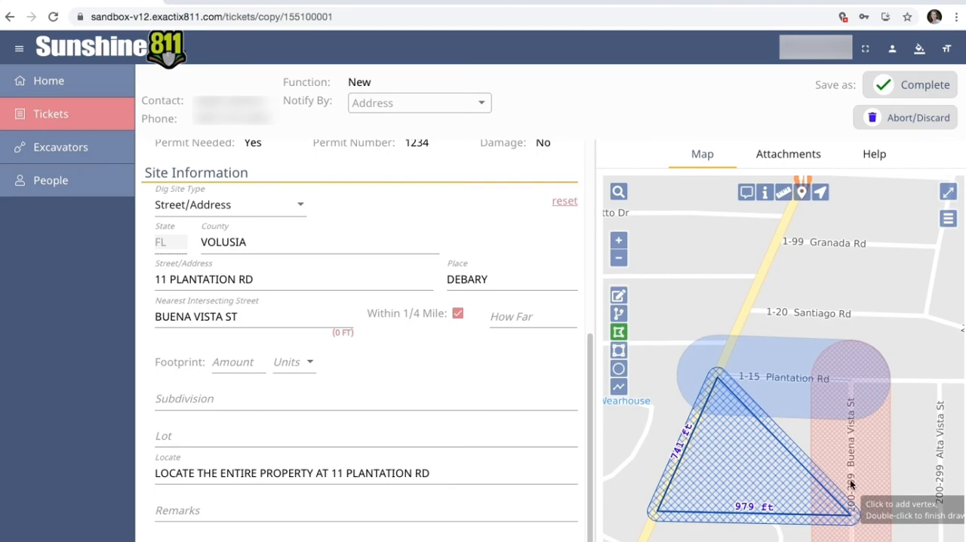
pyautogui.doubleClick(851, 385)
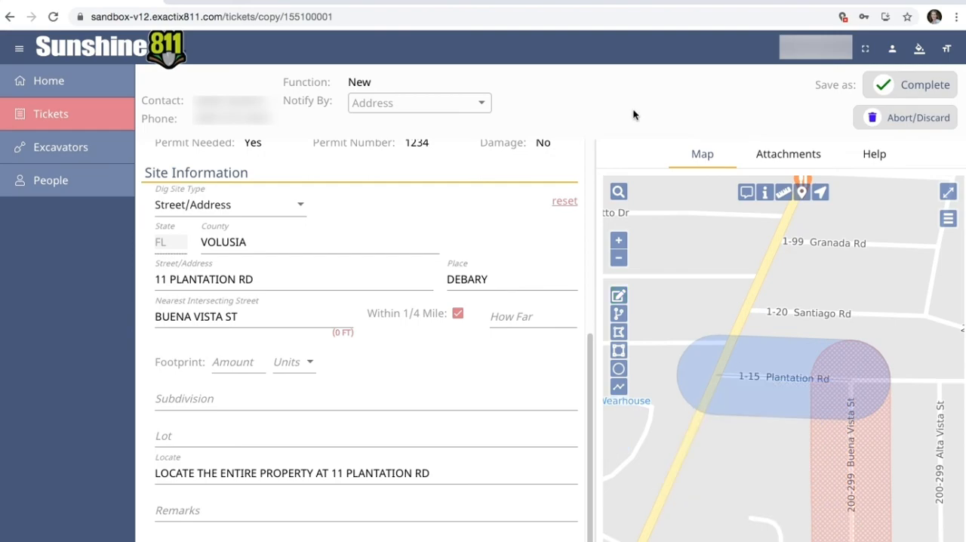
# - Draw a rectangular dig site south of Plantation Rd, from the highway intersection to near Buena Vista St
pyautogui.click(619, 350)
pyautogui.moveTo(722, 377); pyautogui.dragTo(719, 369)
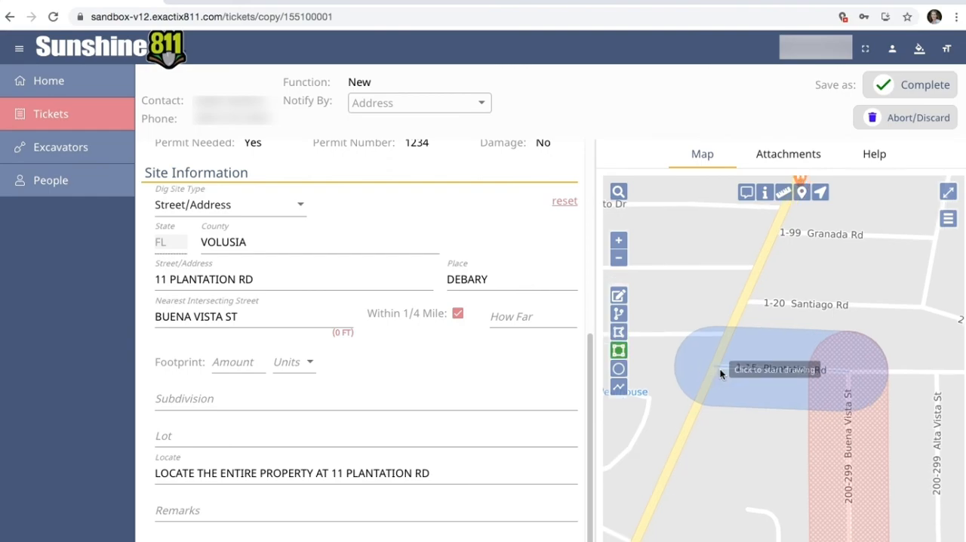
pyautogui.click(720, 371)
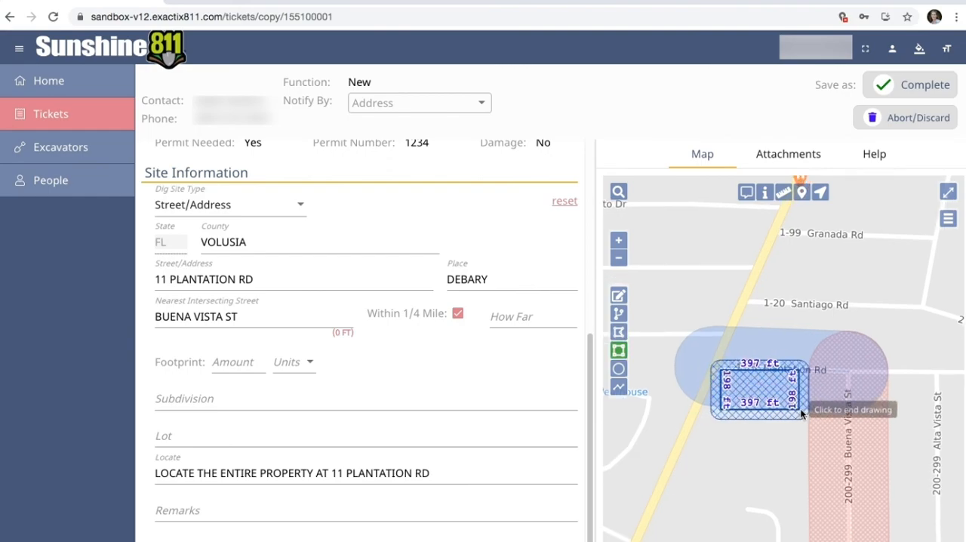
pyautogui.click(841, 440)
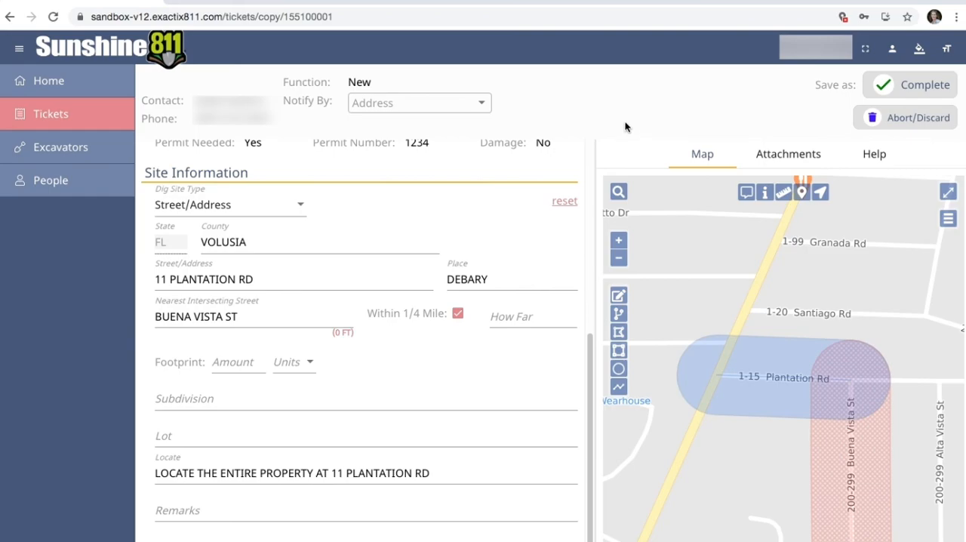
# - Draw a circular dig site of about 502 ft radius centred just south of Plantation Rd between the highway and Buena Vista St
pyautogui.click(619, 369)
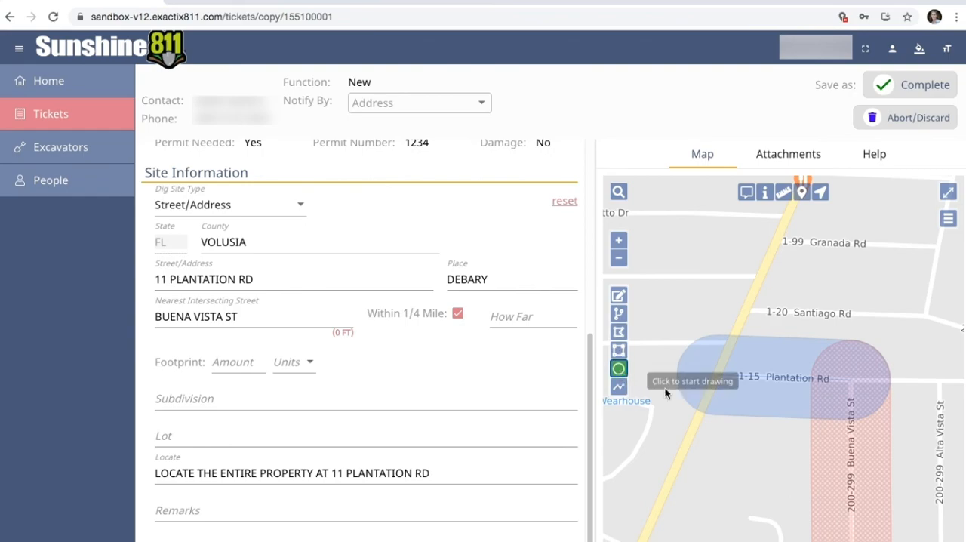
pyautogui.click(758, 402)
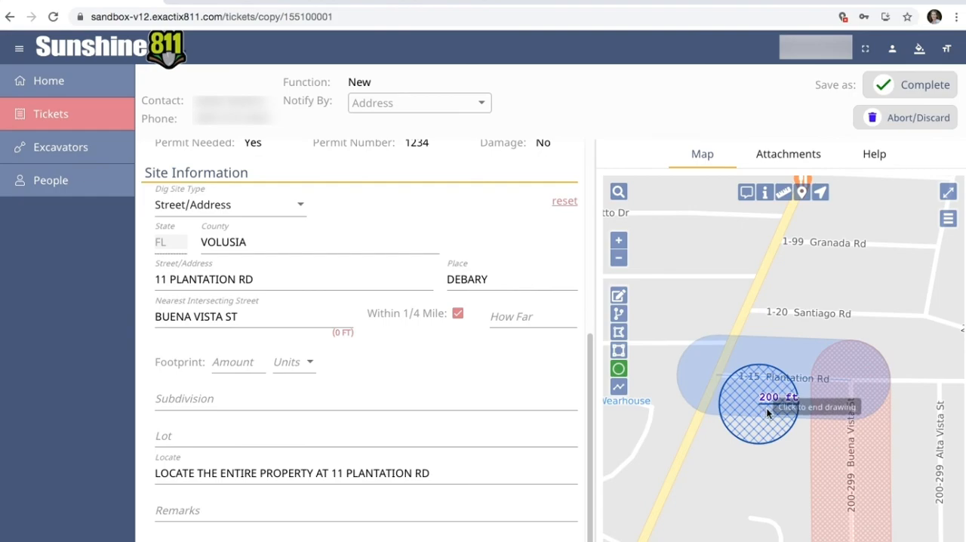
pyautogui.click(841, 462)
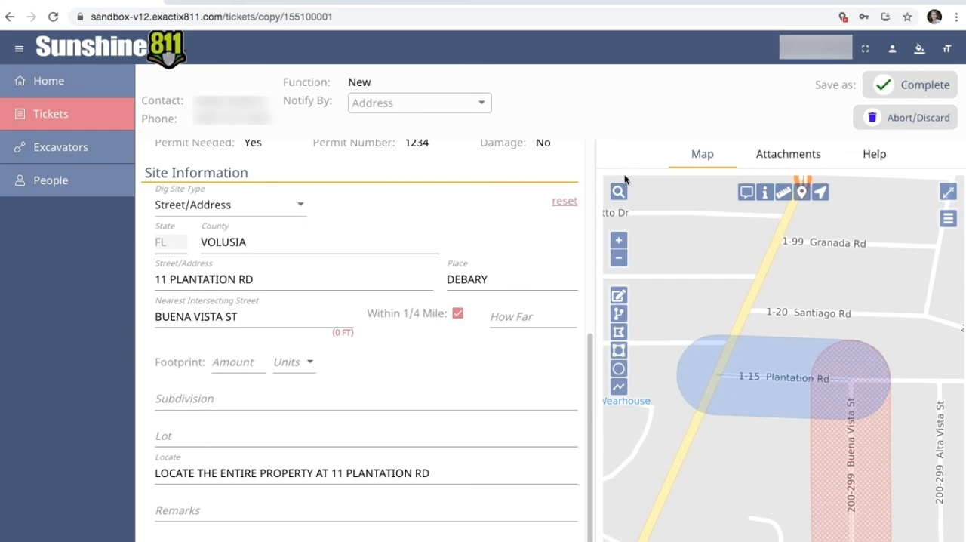
# - Draw a buffered line about 1088 ft long along Plantation Rd from the highway to Alta Vista St
pyautogui.click(619, 388)
pyautogui.click(721, 376)
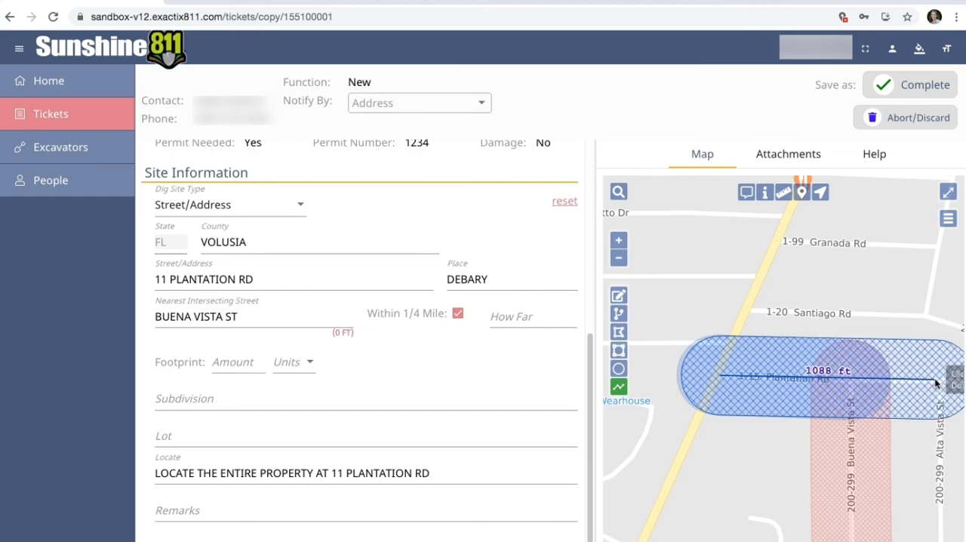
pyautogui.doubleClick(935, 380)
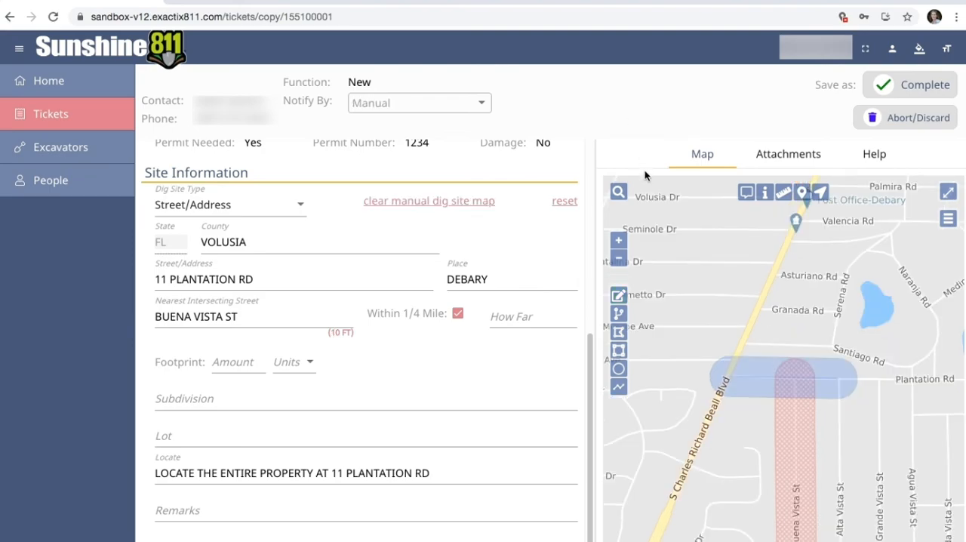
# - Select the Plantation Rd dig site line for editing and shift the whole line slightly
pyautogui.click(619, 296)
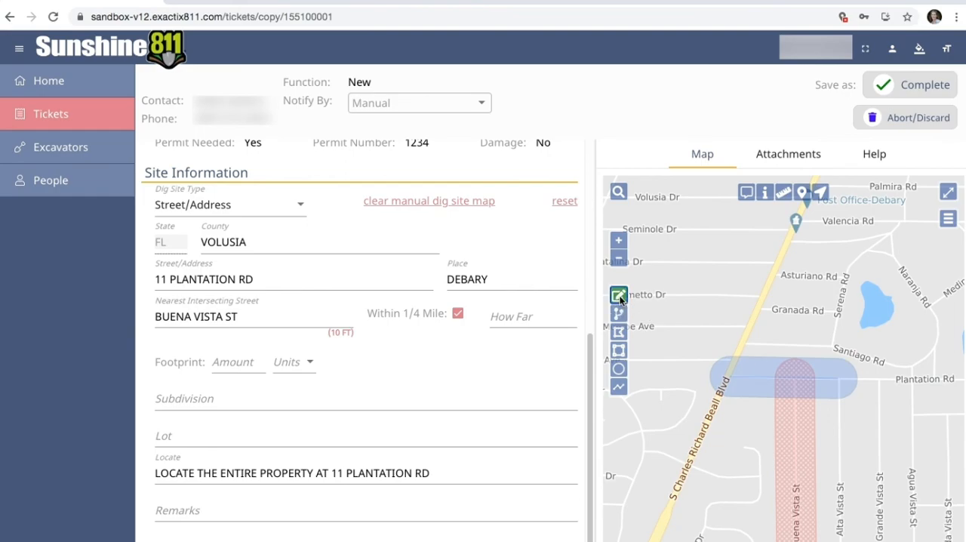
pyautogui.click(759, 380)
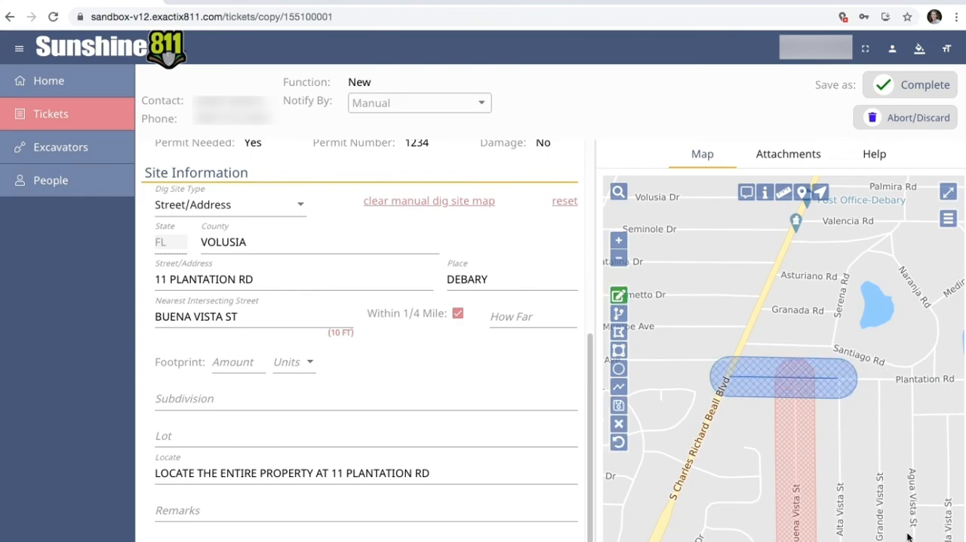
pyautogui.moveTo(786, 380)
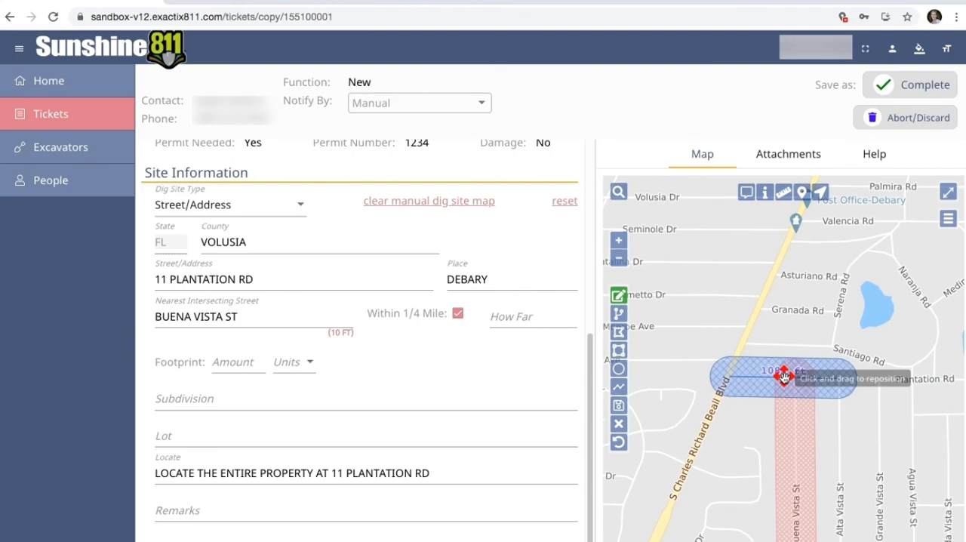
pyautogui.moveTo(785, 378)
pyautogui.mouseDown()
pyautogui.moveTo(778, 352)
pyautogui.moveTo(783, 372)
pyautogui.mouseUp()
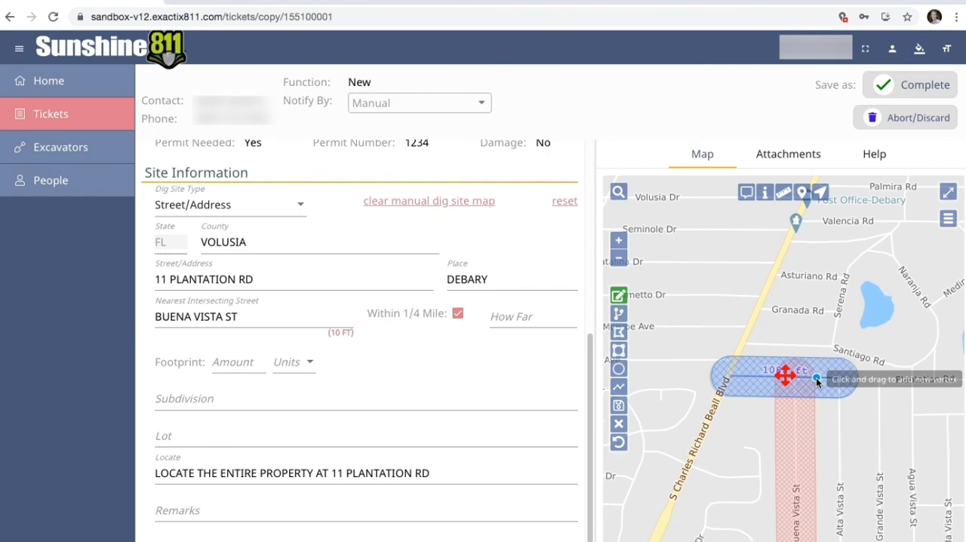
# - Add a vertex to the dig site line, pull it north toward Granada Rd, and move the line's east end to just southeast of the lake
pyautogui.click(816, 383)
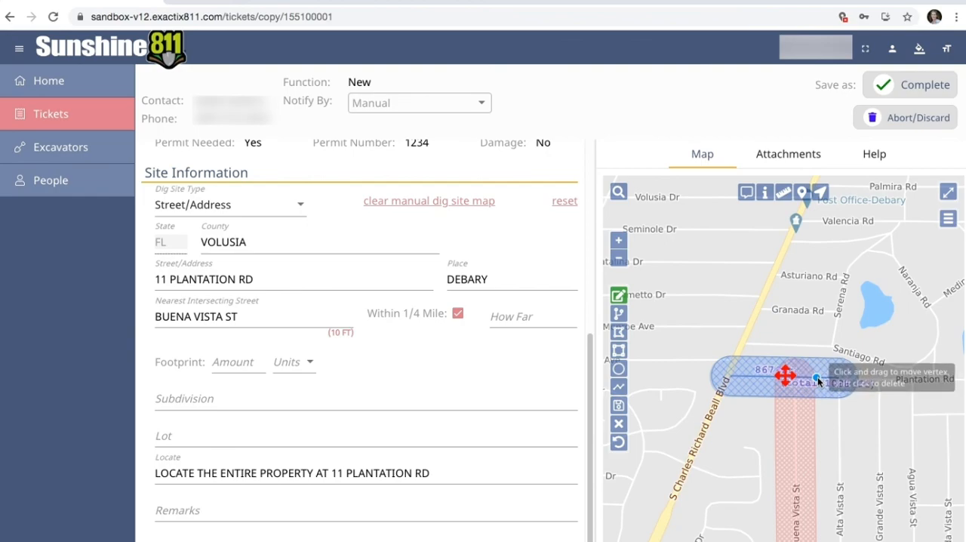
pyautogui.moveTo(813, 369); pyautogui.dragTo(824, 320)
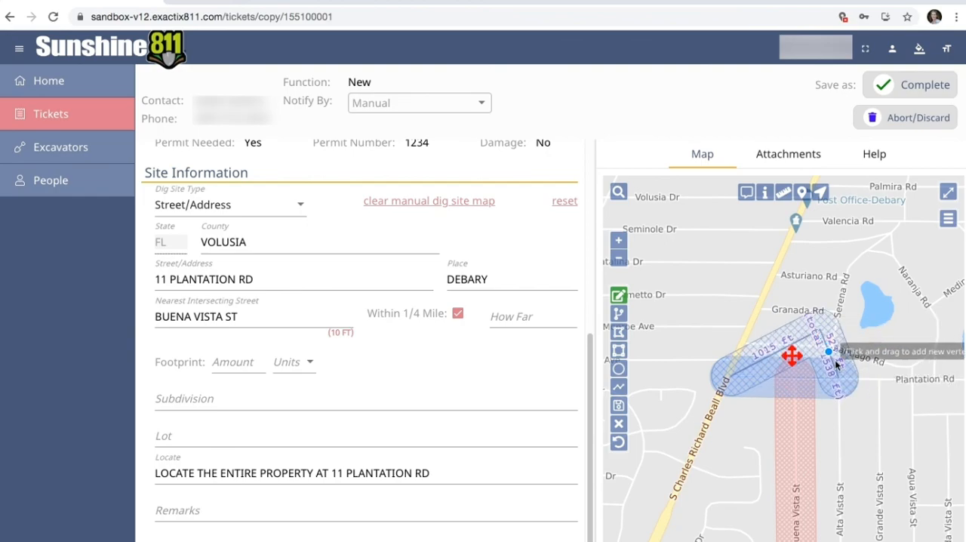
pyautogui.moveTo(842, 386); pyautogui.dragTo(942, 360)
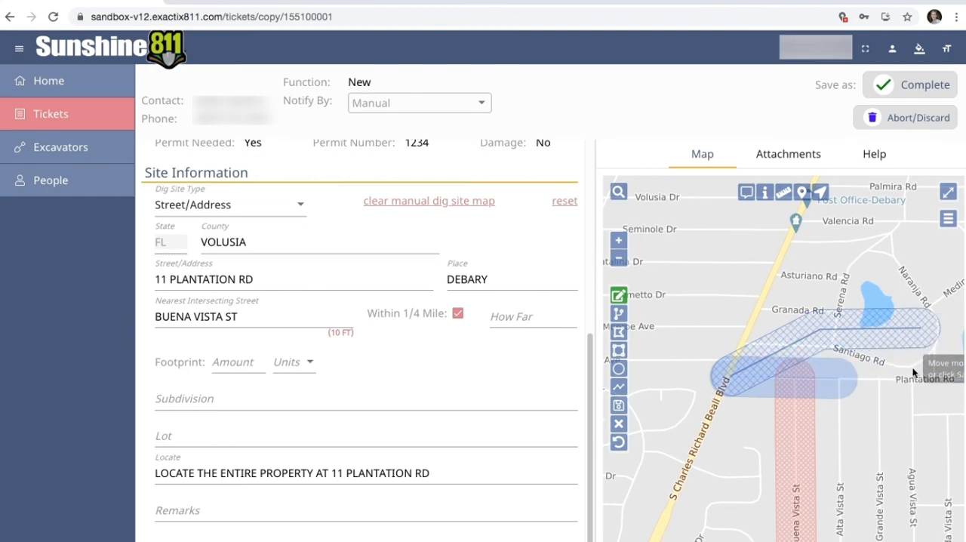